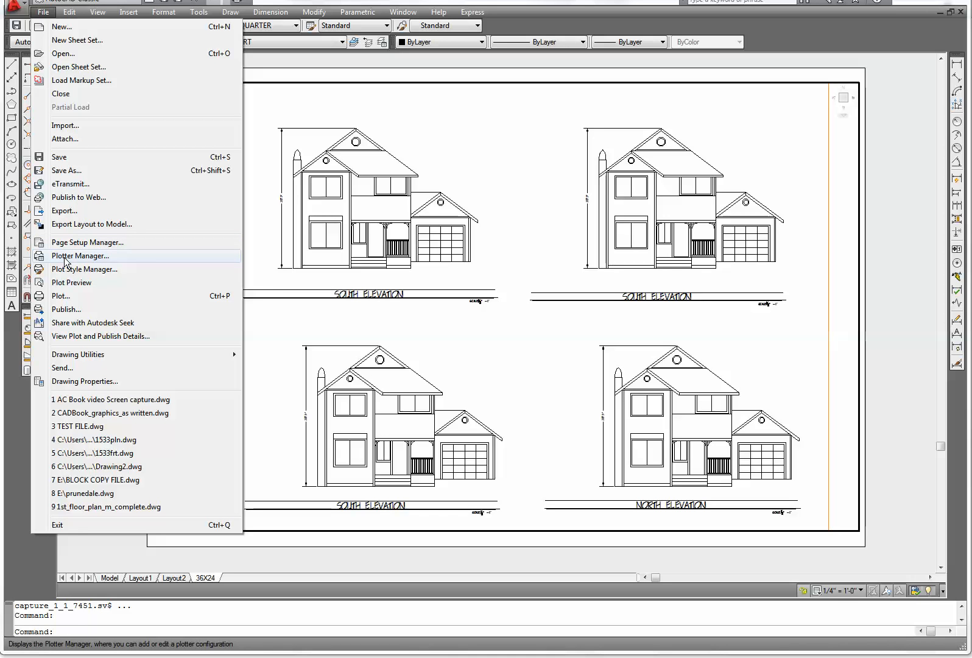
# Open the Plotter Manager and start the Add-A-Plotter Wizard, continuing past its introduction page.
pyautogui.click(65, 258)
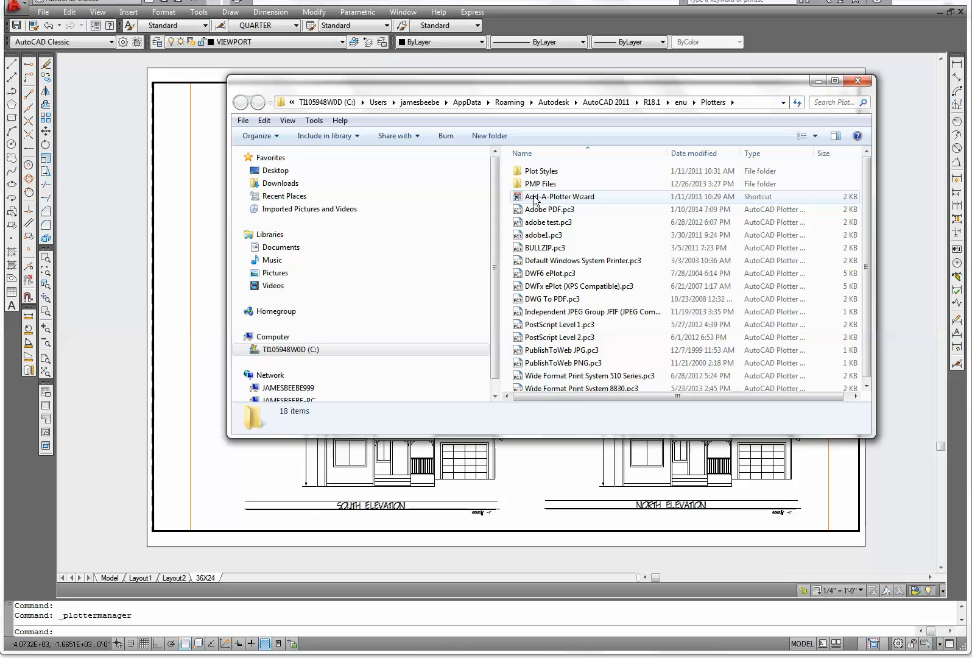
pyautogui.click(565, 197)
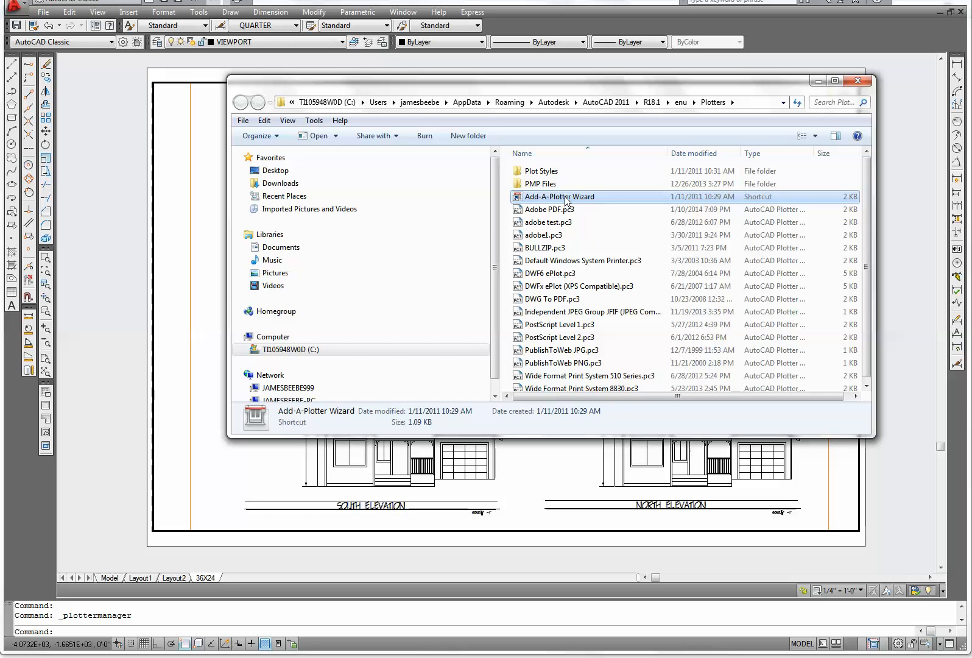
pyautogui.doubleClick(565, 198)
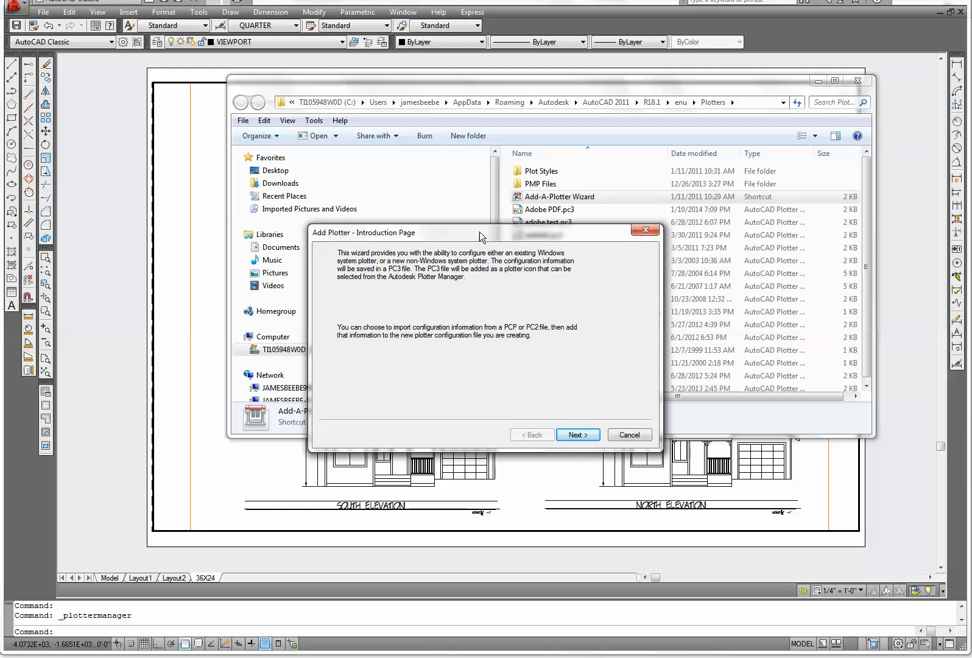
pyautogui.moveTo(415, 238); pyautogui.dragTo(430, 151)
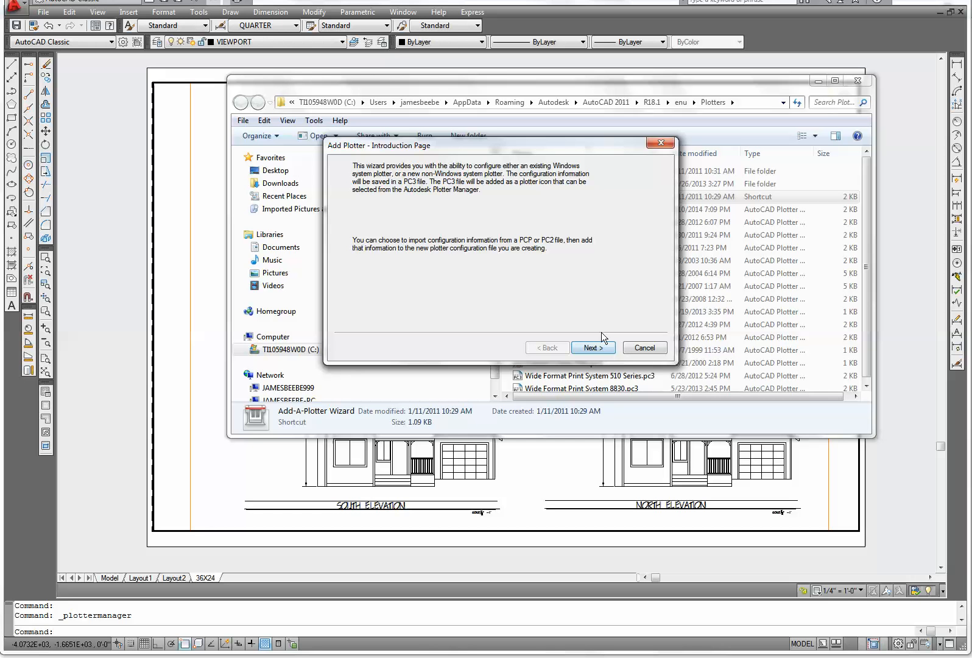
pyautogui.click(592, 349)
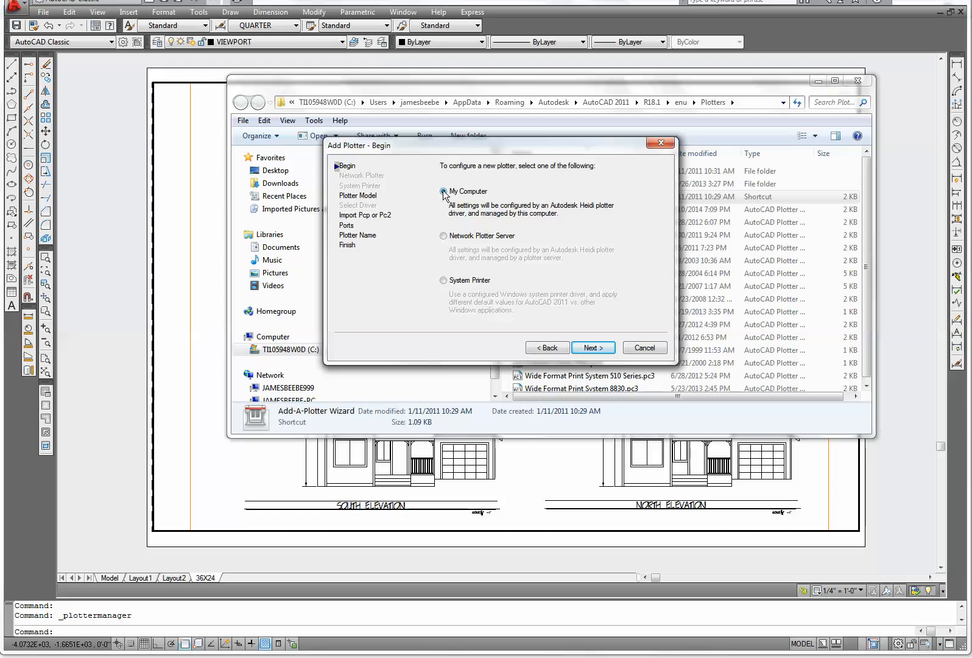
# Compare the plotter configuration types and continue with My Computer as the choice for the new plotter.
pyautogui.click(445, 237)
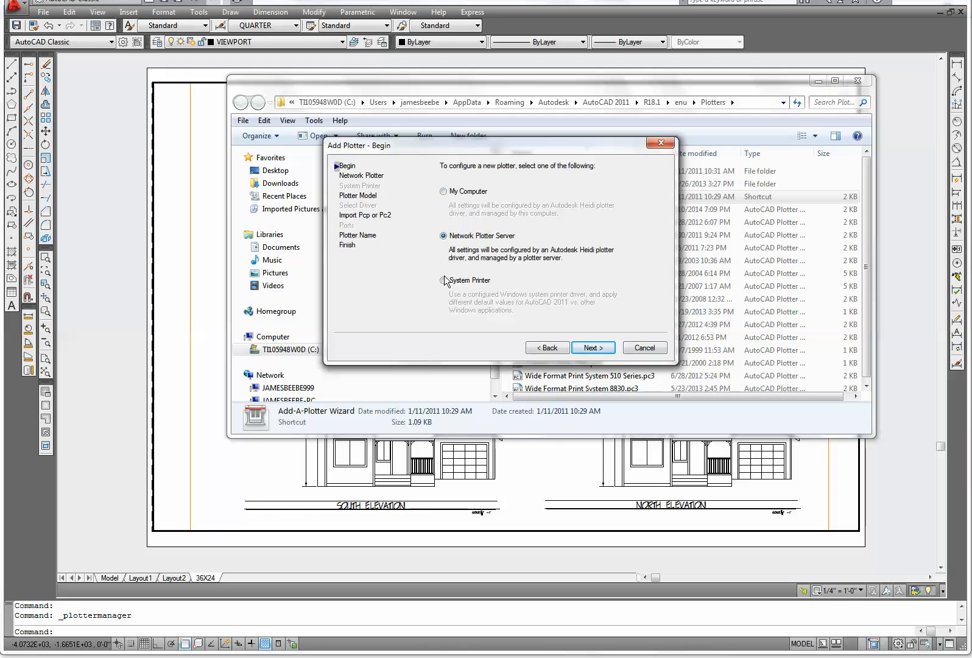
pyautogui.click(444, 281)
pyautogui.click(443, 237)
pyautogui.click(444, 192)
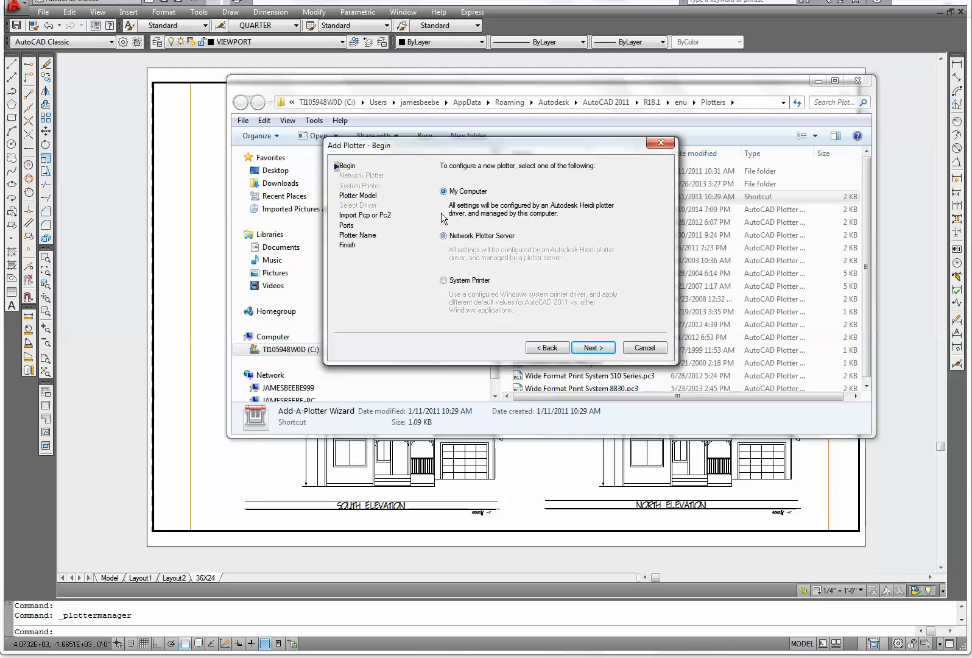
pyautogui.click(594, 348)
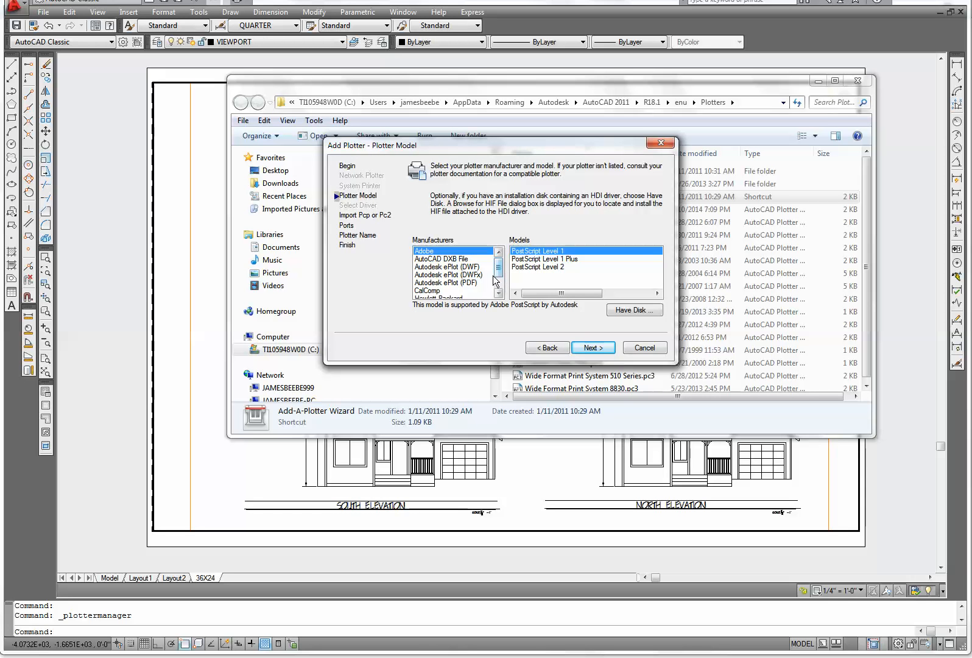
# Choose Xerox as the plotter manufacturer and Wide Format Print System 8830 as the model.
pyautogui.scroll(-1, 493, 277)
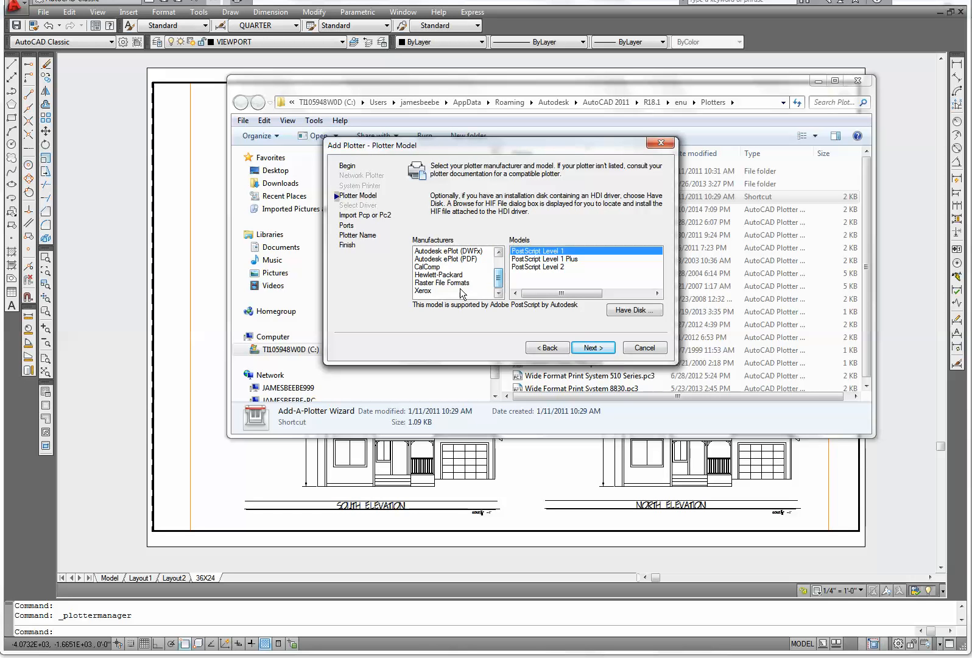
pyautogui.click(420, 291)
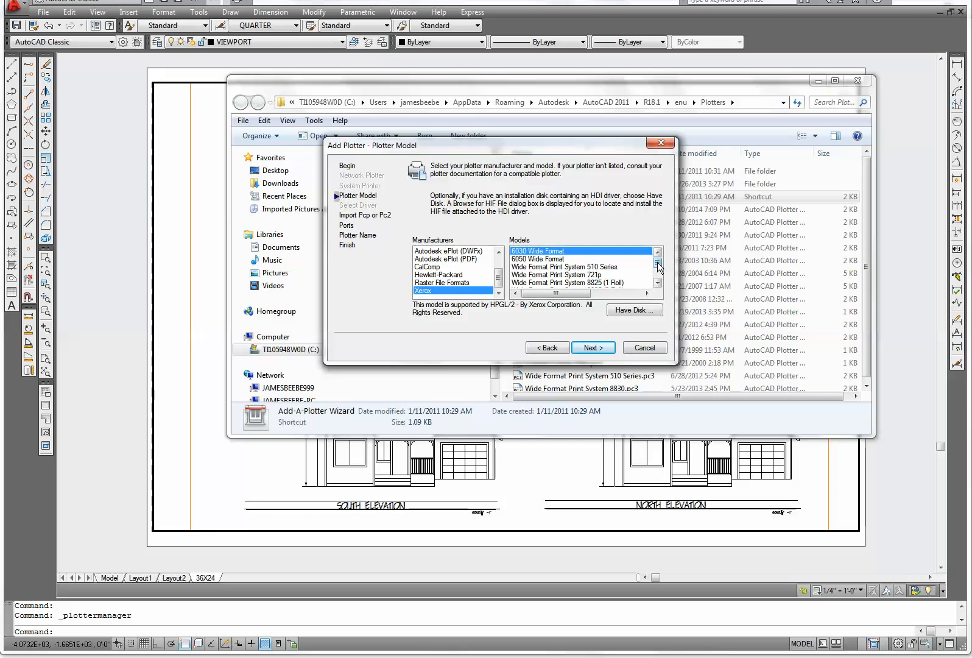
pyautogui.moveTo(657, 262); pyautogui.dragTo(657, 269)
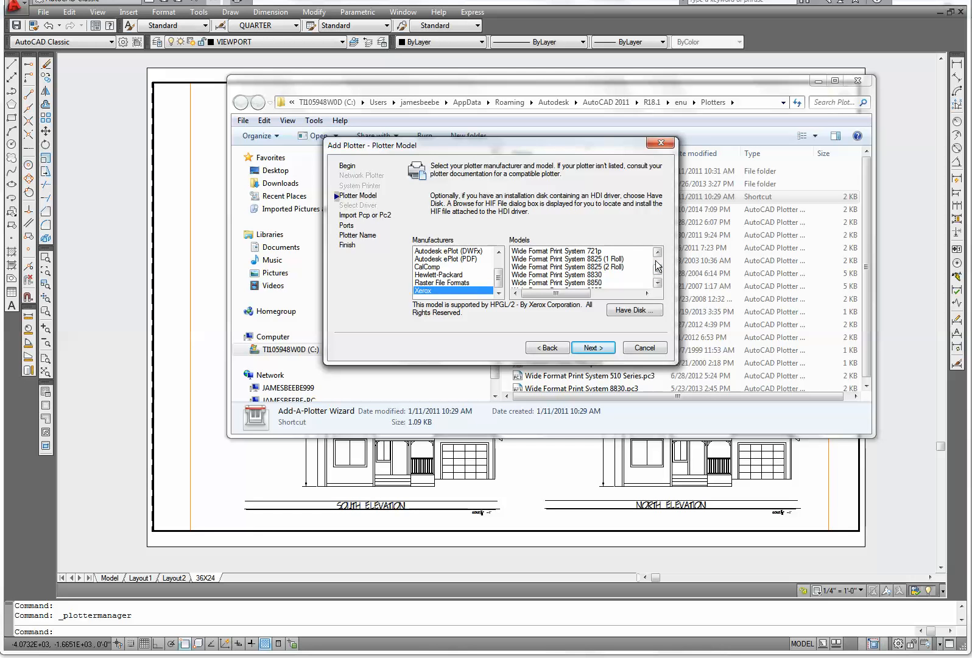
pyautogui.click(546, 275)
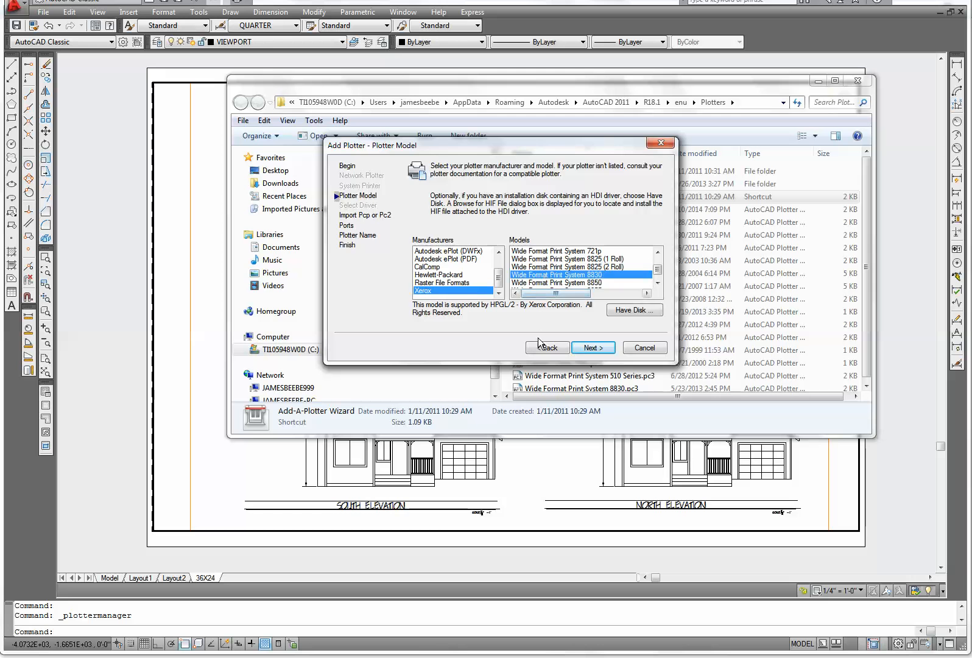
pyautogui.click(595, 352)
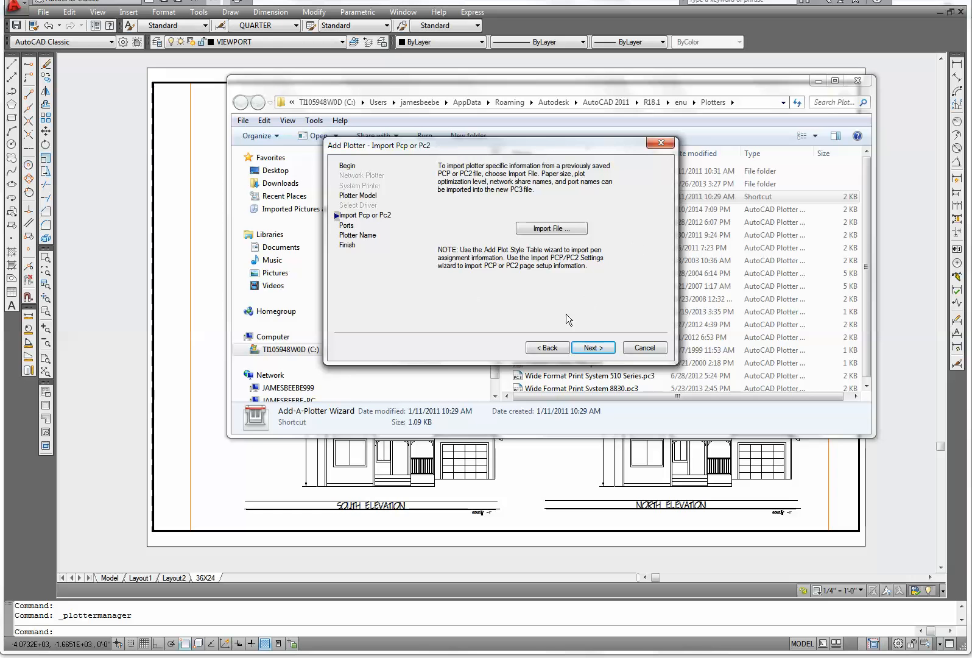
# Skip importing a PCP or PC2 file and set the new plotter's port option to Plot to File.
pyautogui.click(593, 348)
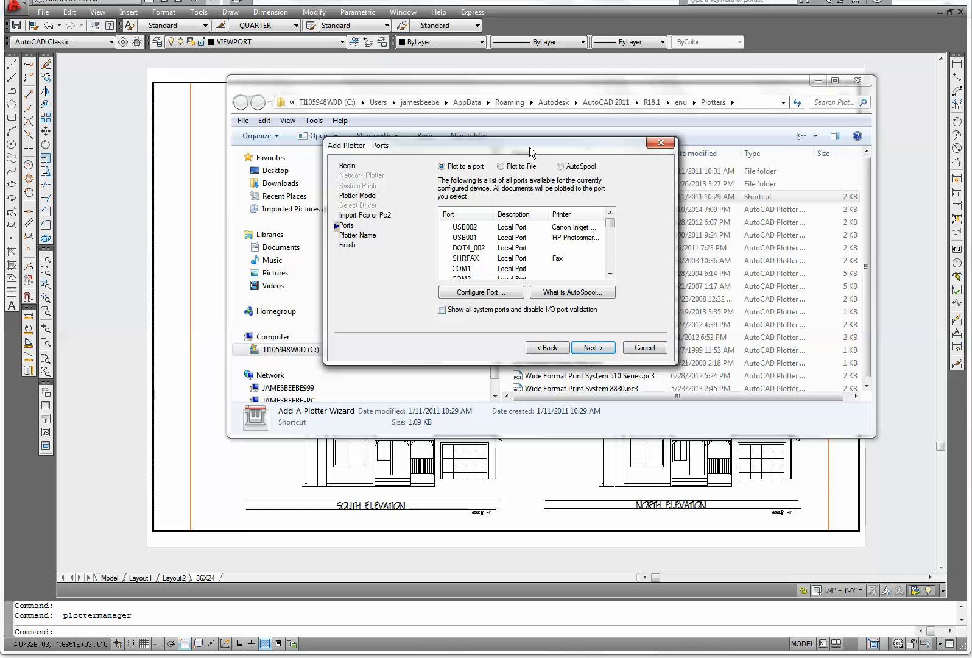
pyautogui.click(500, 166)
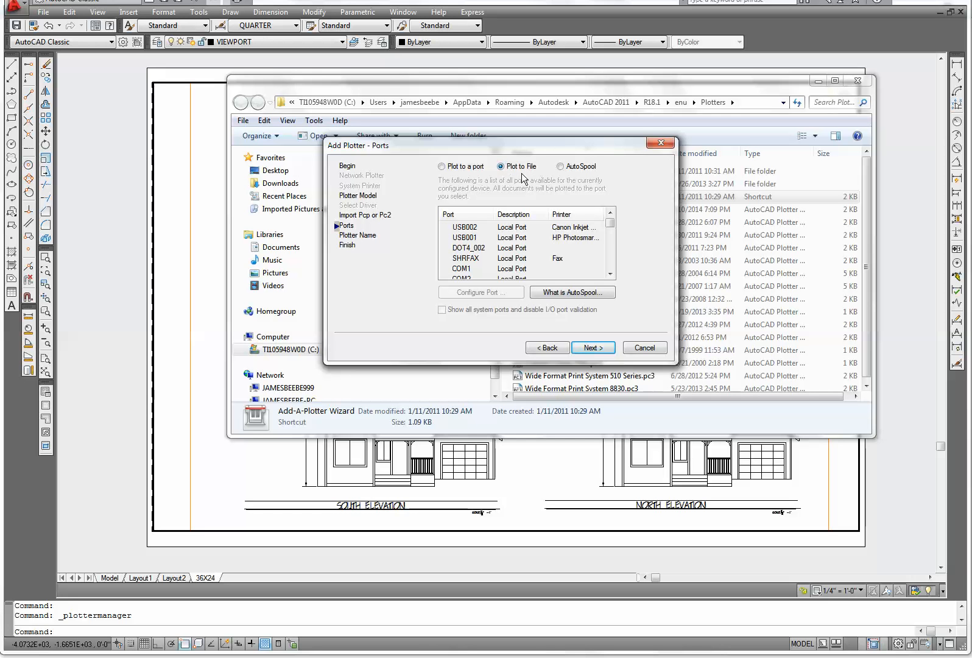
pyautogui.click(441, 167)
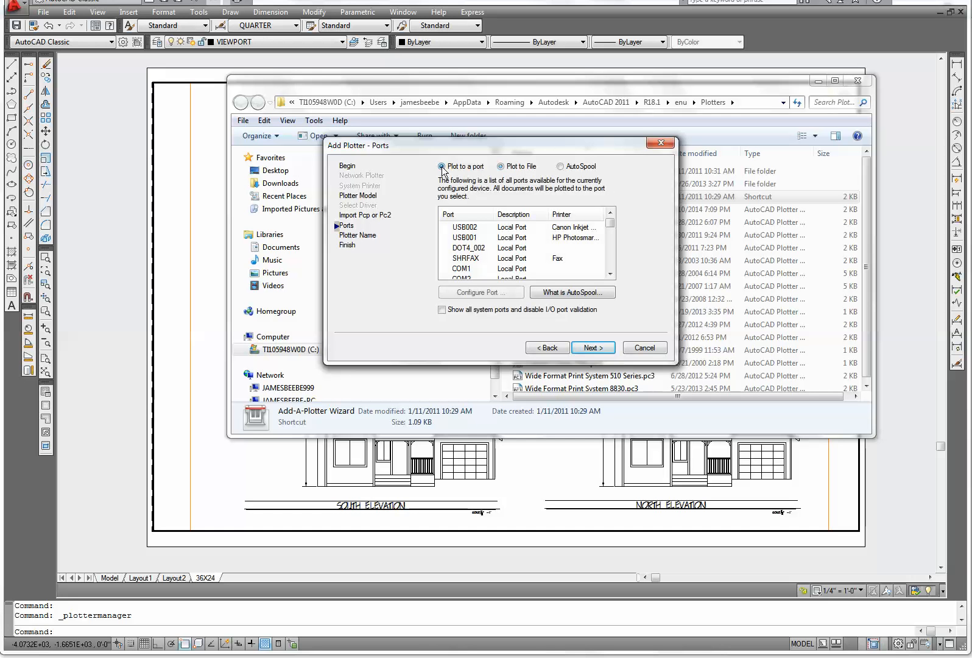
pyautogui.click(501, 166)
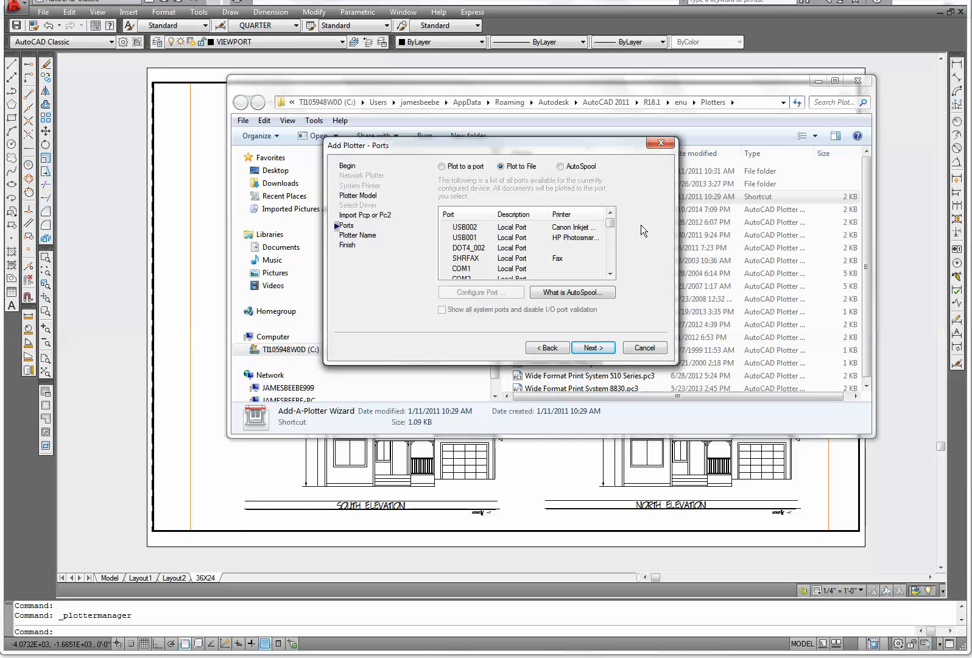
pyautogui.click(593, 348)
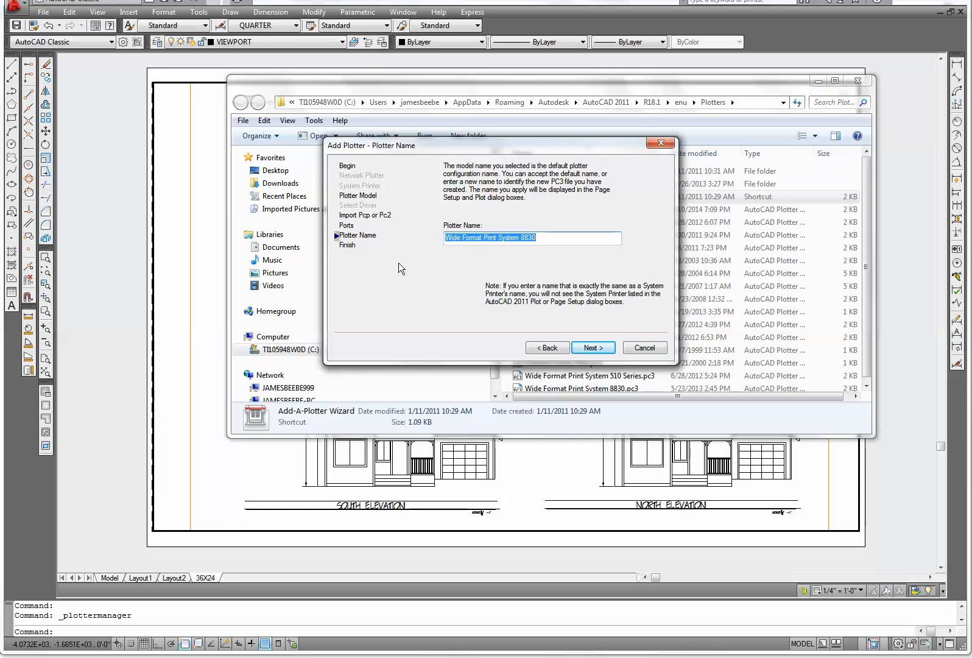
# Try to continue the wizard with the default plotter name Wide Format Print System 8830.
pyautogui.click(559, 238)
pyautogui.moveTo(540, 237); pyautogui.dragTo(406, 254)
pyautogui.click(592, 348)
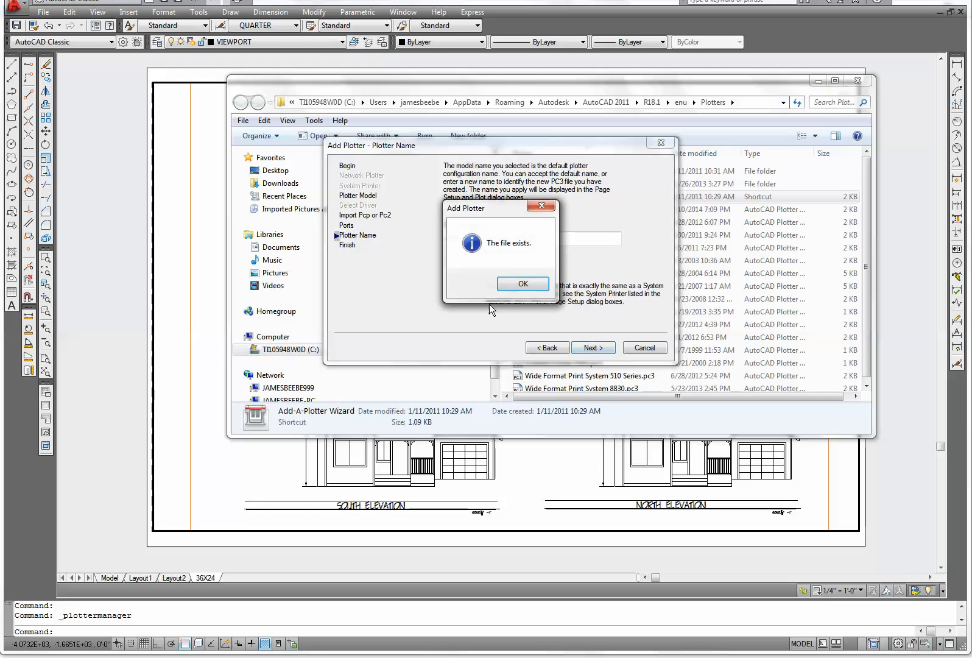
pyautogui.click(522, 284)
pyautogui.click(577, 346)
pyautogui.click(523, 284)
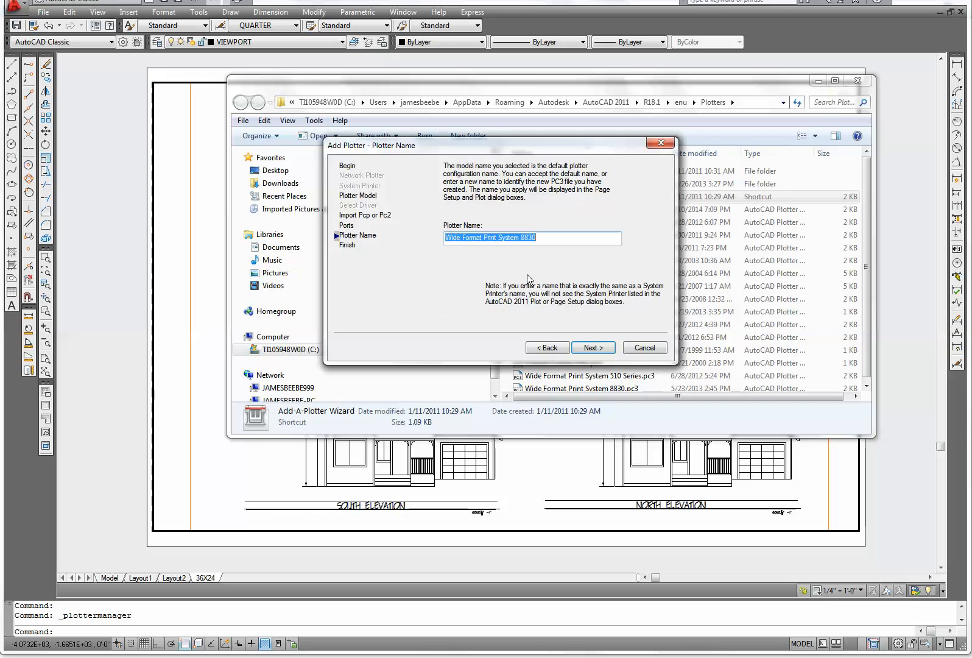
pyautogui.click(539, 239)
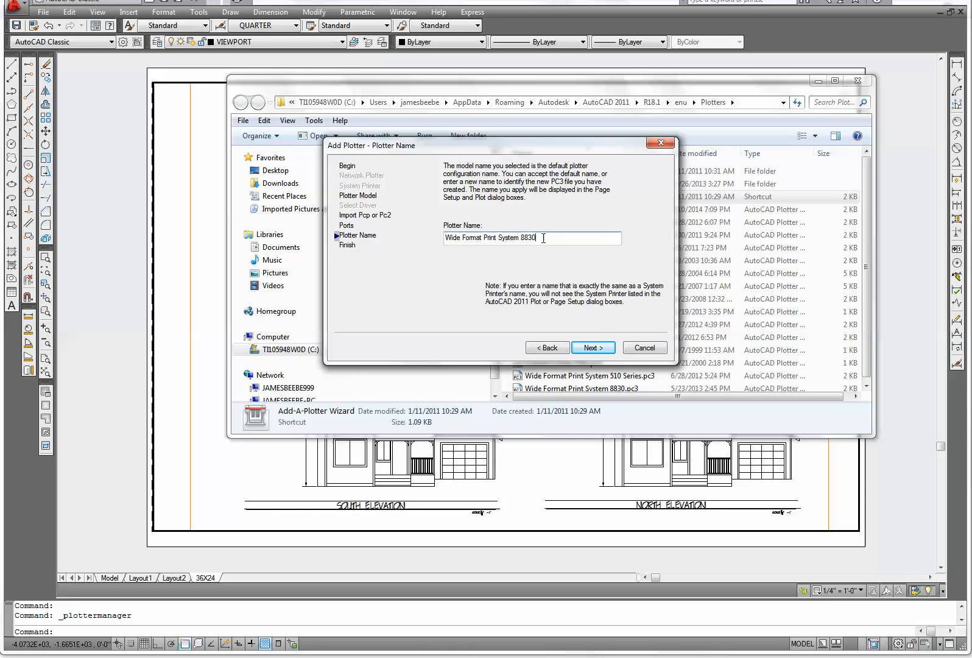
pyautogui.click(589, 347)
pyautogui.click(523, 284)
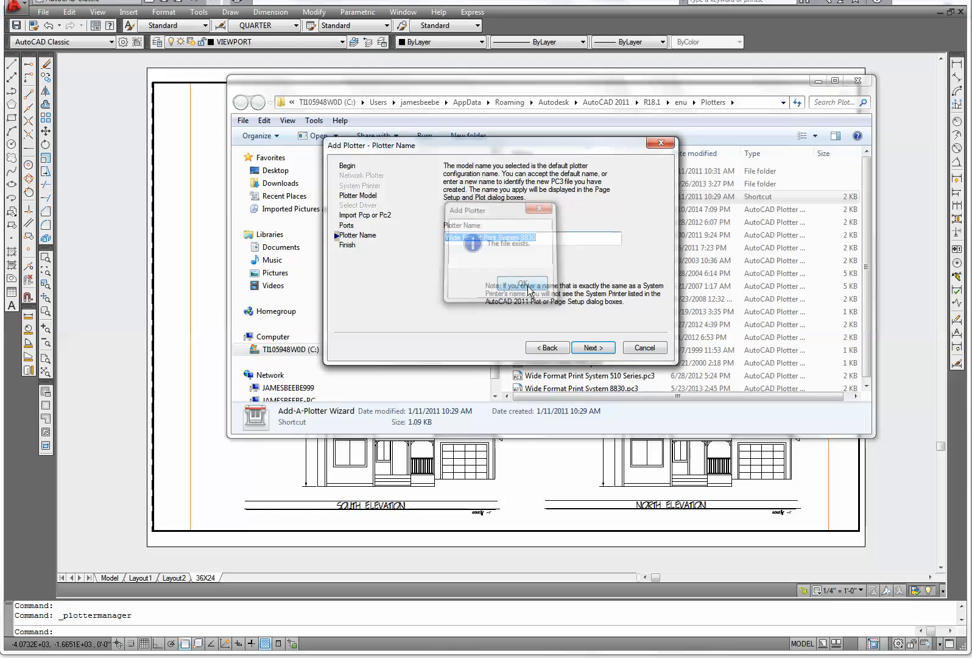
# Name the new plotter xerox and finish the wizard, then close the Plotters folder.
pyautogui.moveTo(537, 238); pyautogui.dragTo(403, 250)
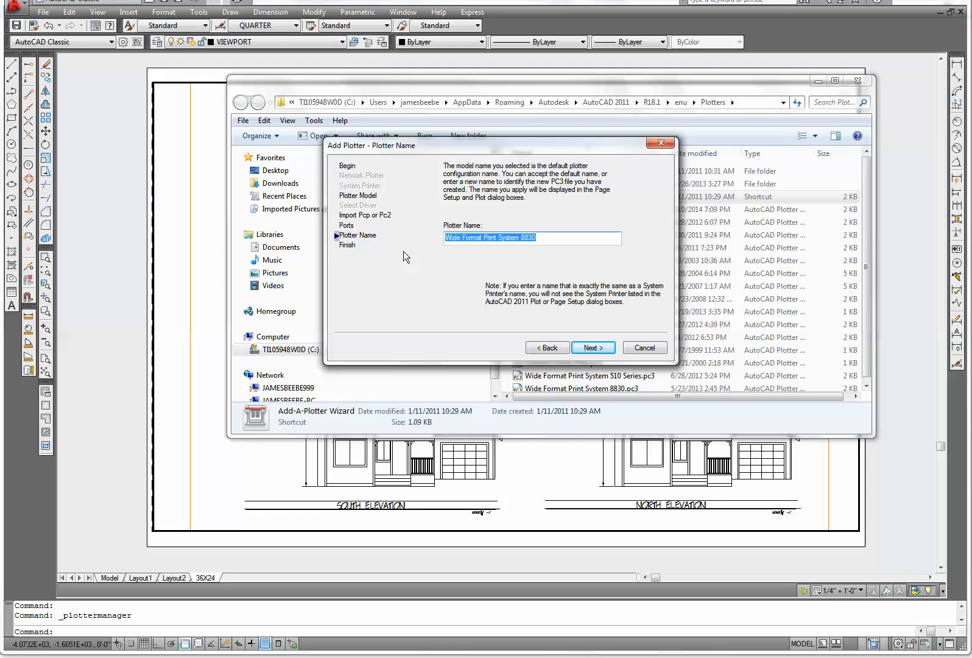
pyautogui.write('xerox')
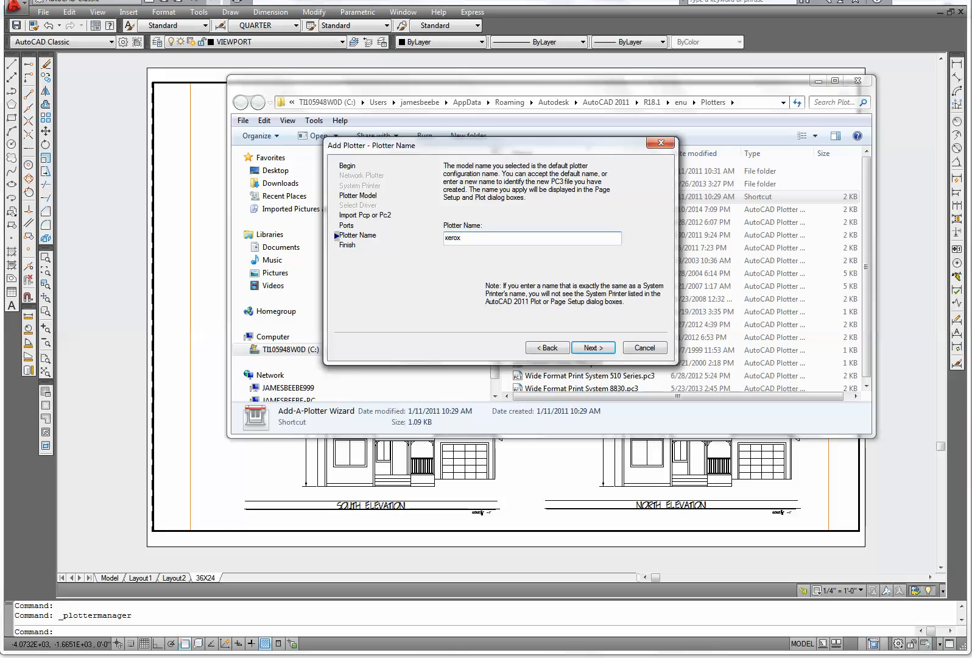
pyautogui.click(600, 349)
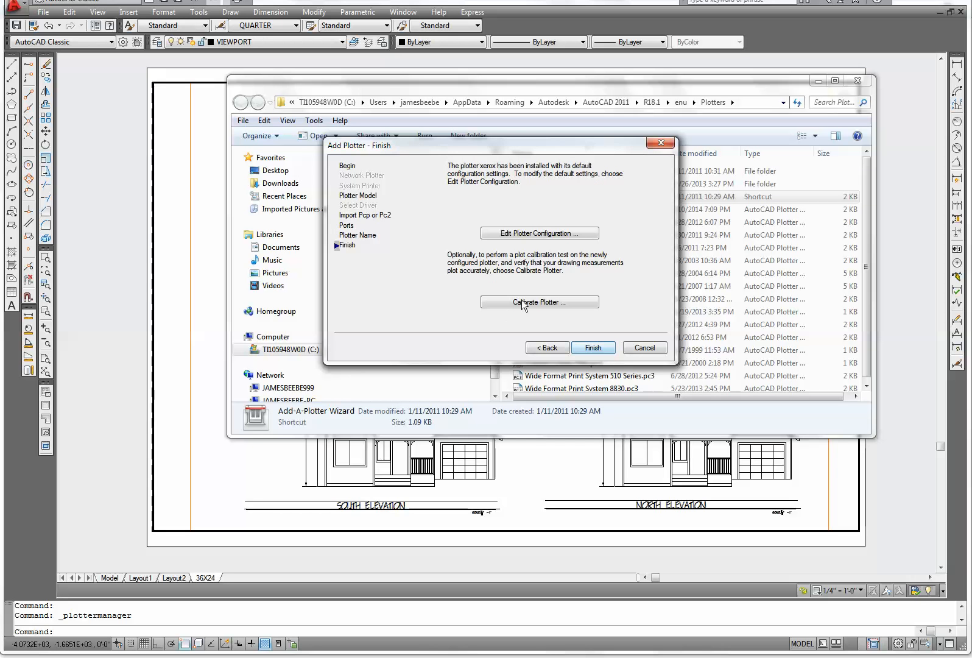
pyautogui.click(592, 351)
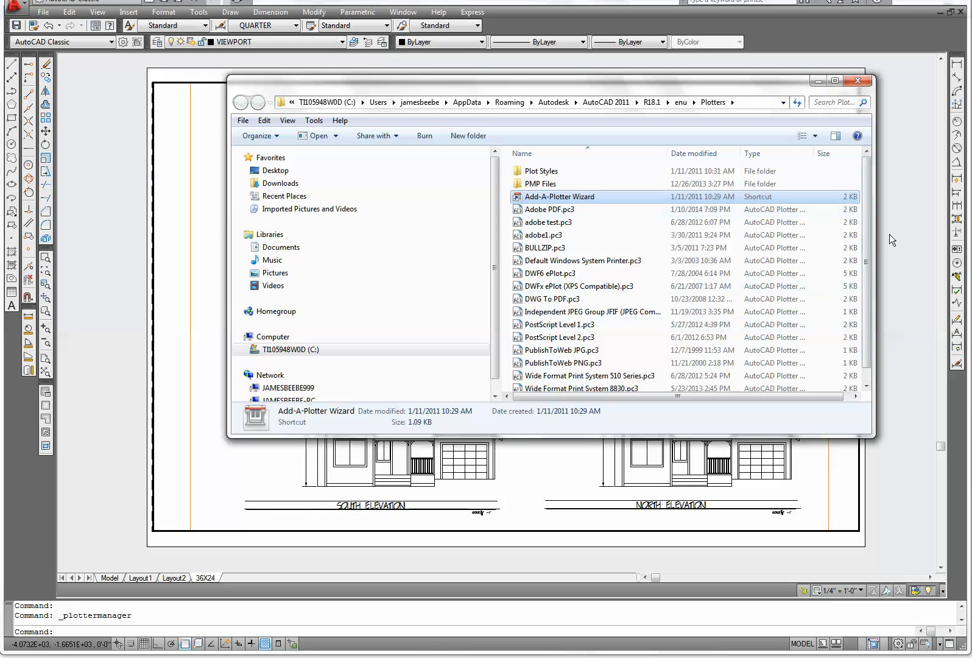
pyautogui.scroll(-1, 866, 207)
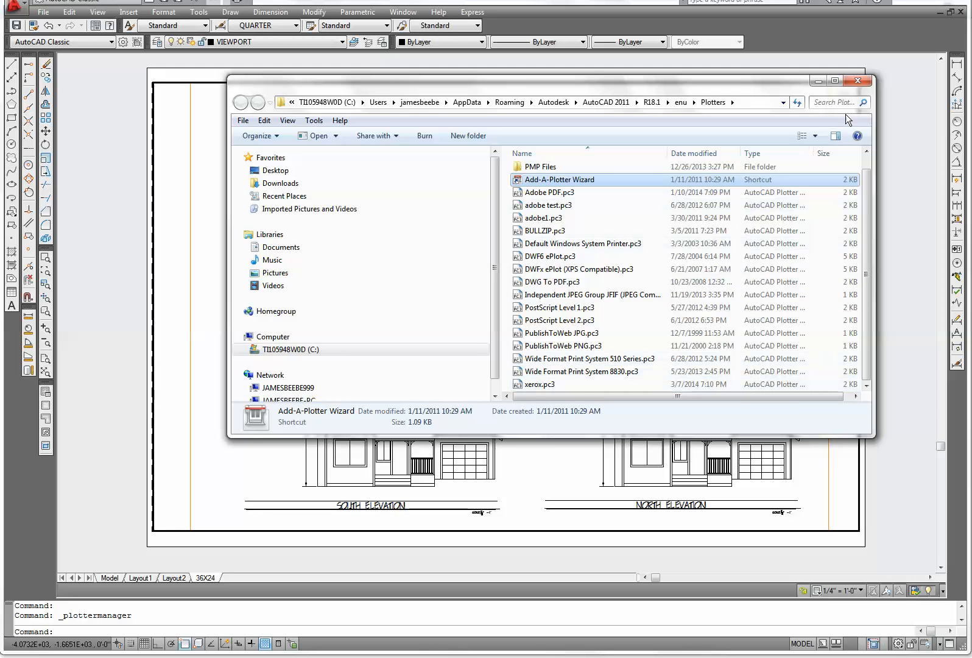
pyautogui.click(858, 80)
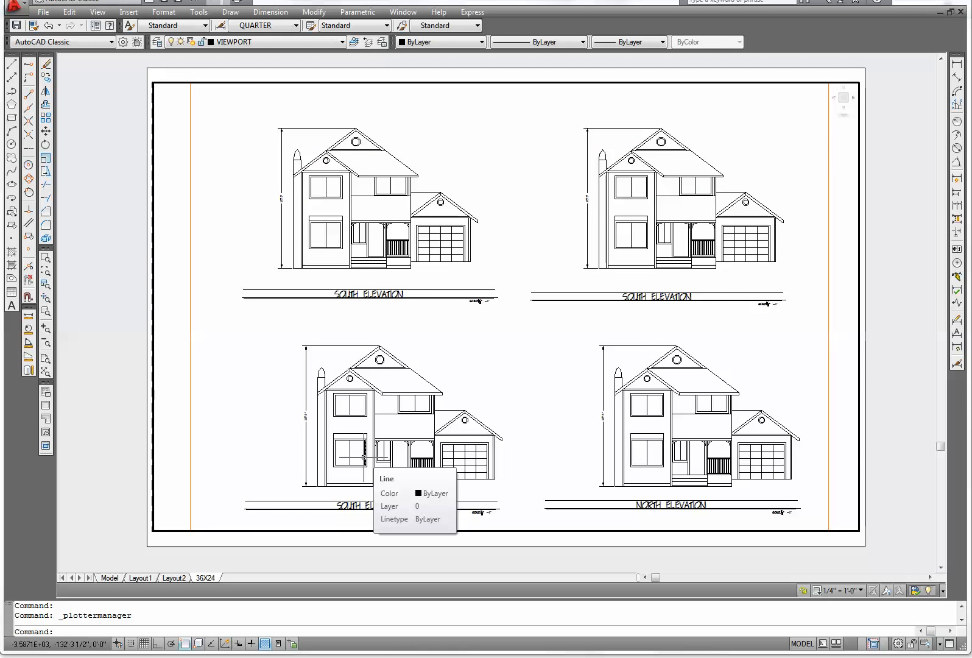
# Assign the xerox.pc3 plotter in the 36X24 layout's plot settings, apply it to the layout and collapse the additional plot options.
pyautogui.rightClick(204, 577)
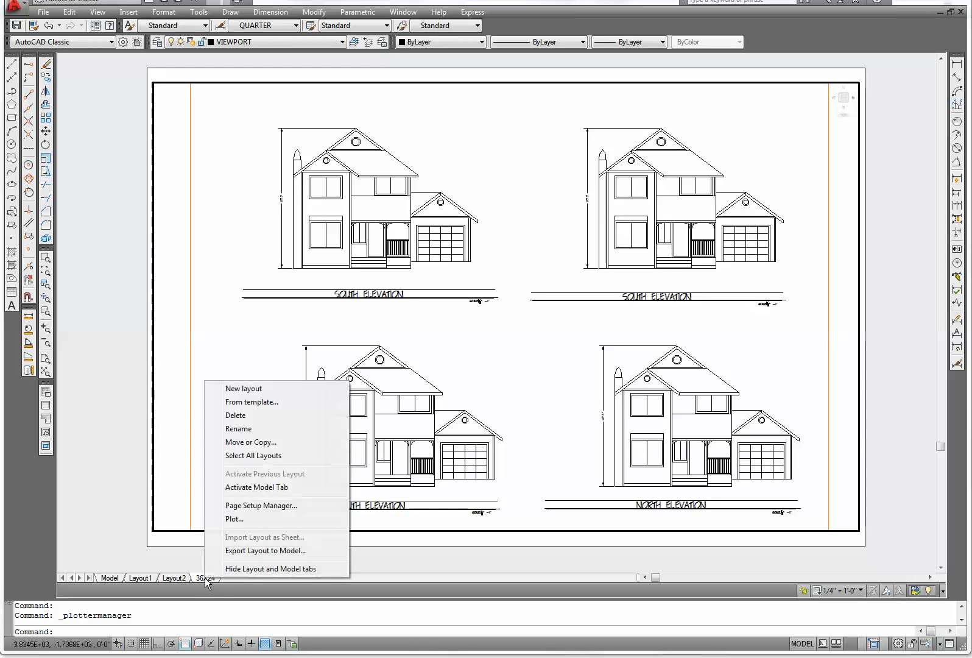
pyautogui.click(233, 519)
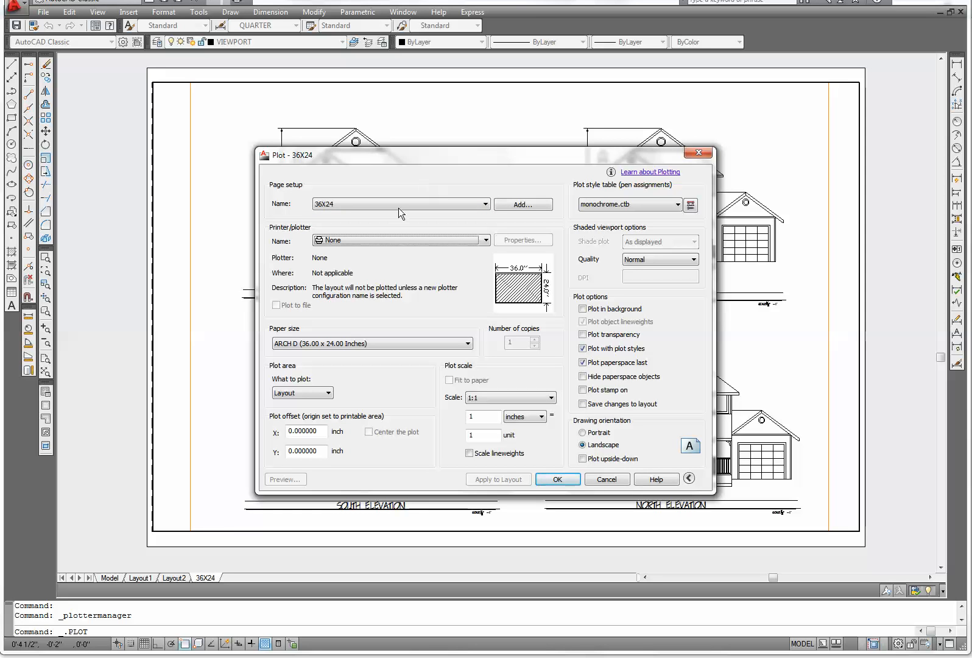
pyautogui.click(487, 240)
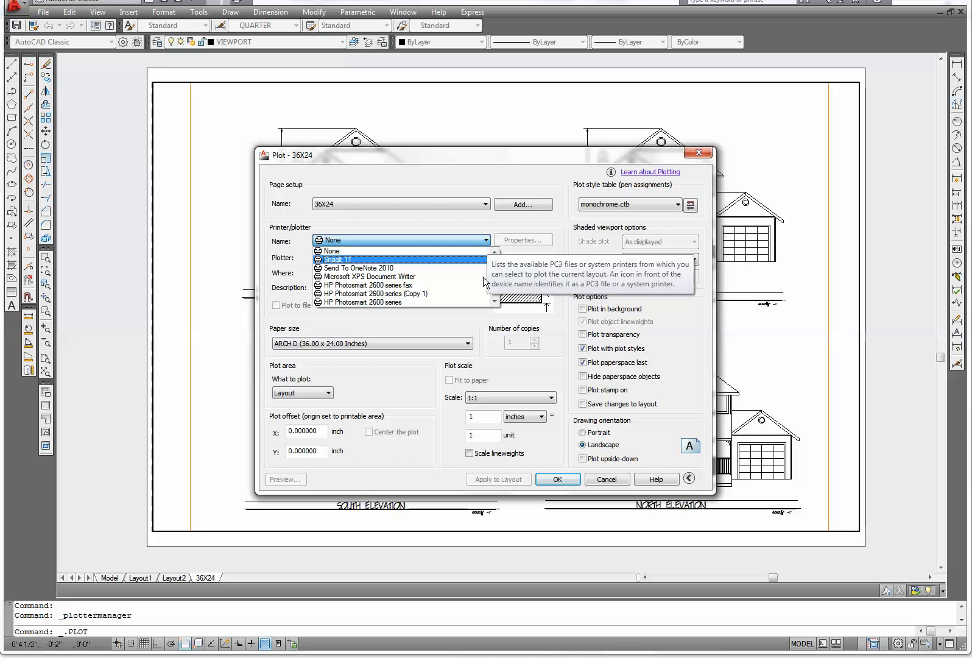
pyautogui.moveTo(496, 271); pyautogui.dragTo(478, 300)
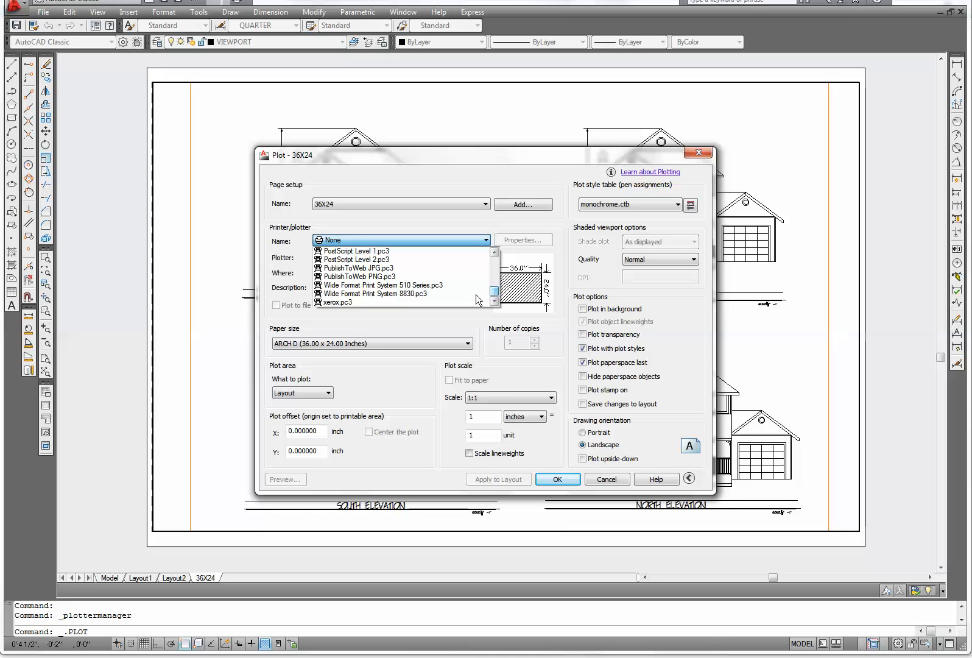
pyautogui.click(335, 303)
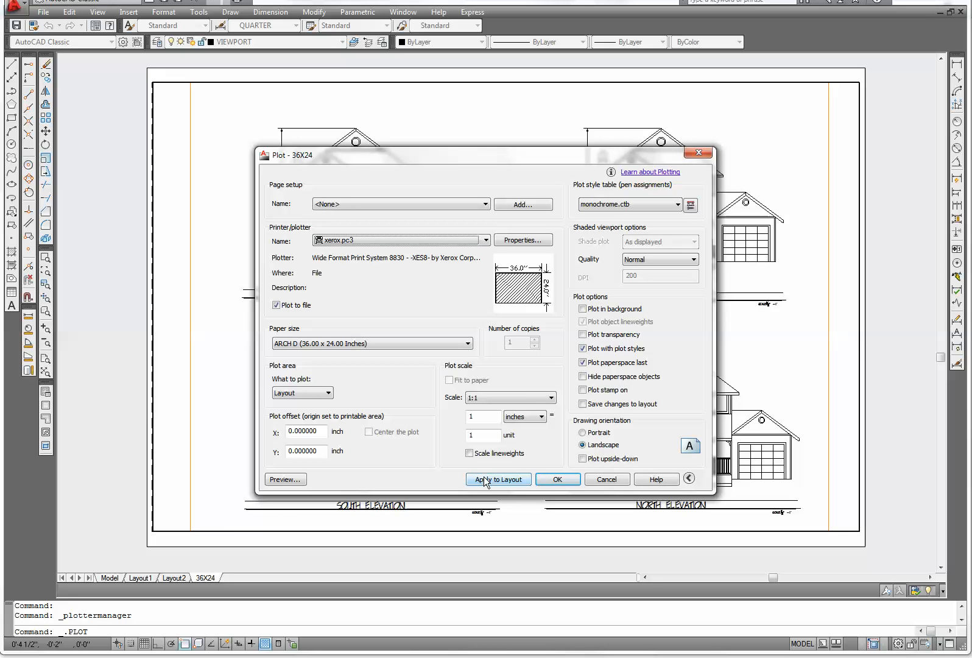
pyautogui.click(511, 481)
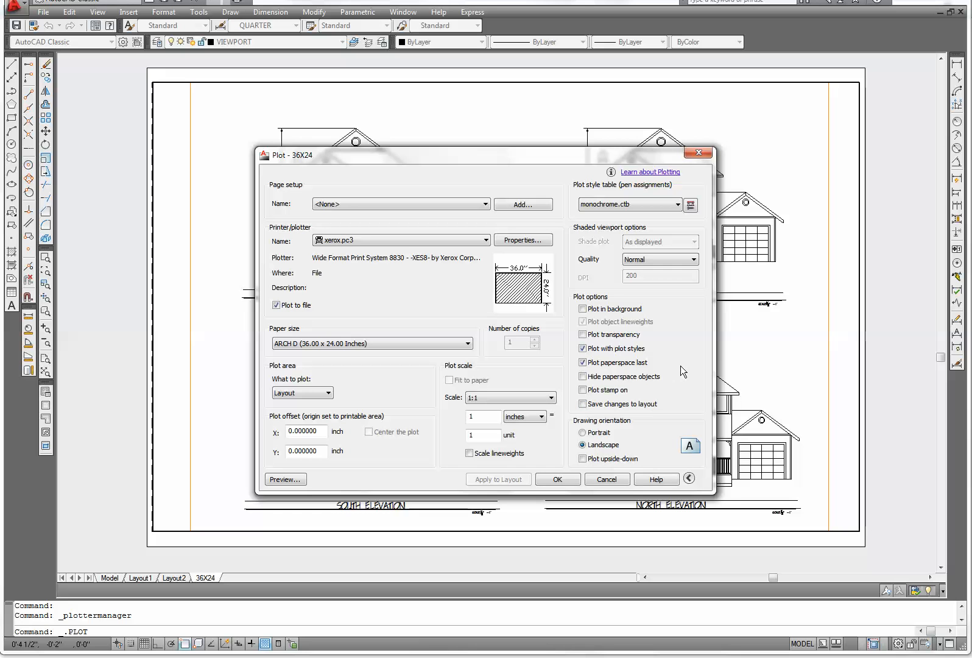
pyautogui.click(688, 479)
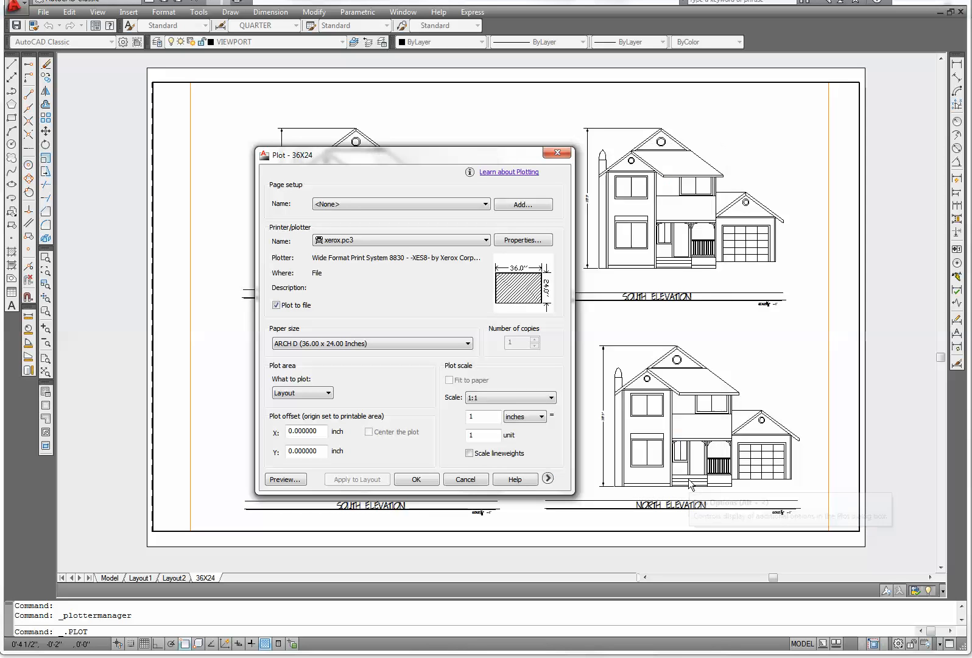
# Expand the additional plot options, preview the 36X24 layout's plot, and close both the preview and the Plot dialog.
pyautogui.click(548, 479)
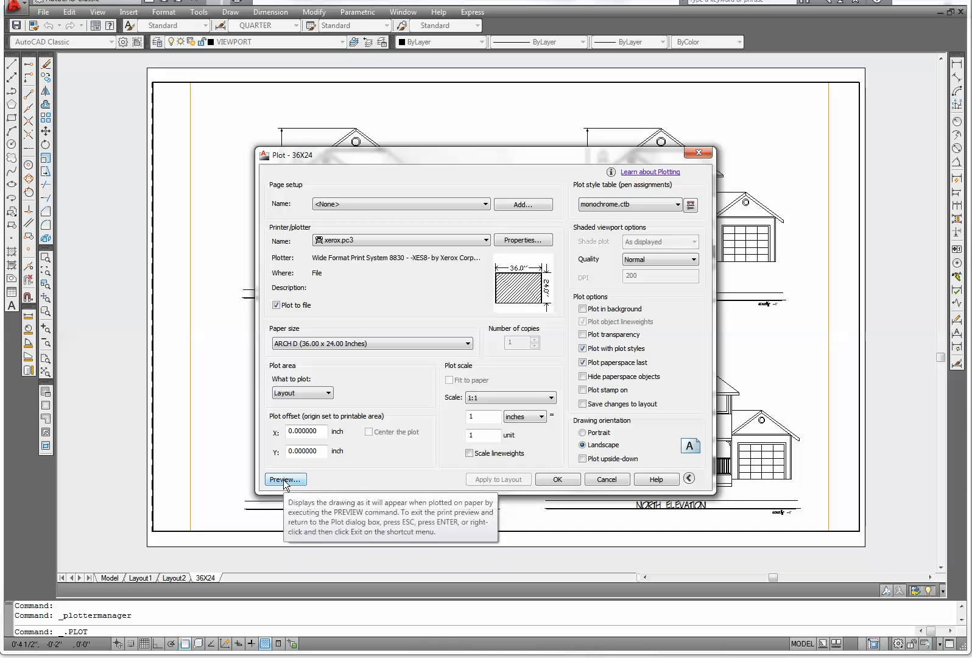
pyautogui.click(689, 479)
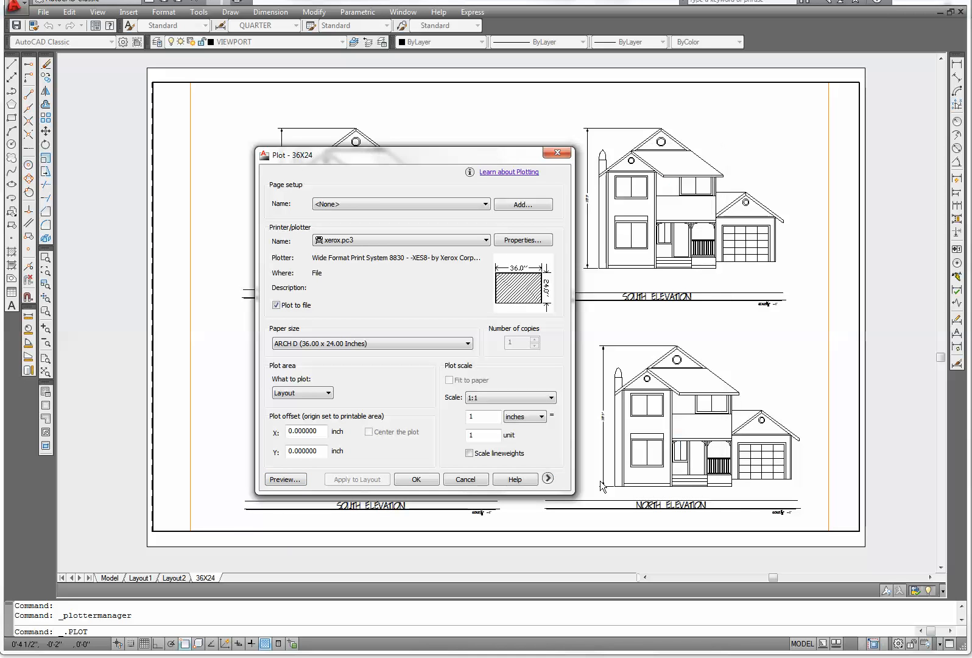
pyautogui.click(547, 478)
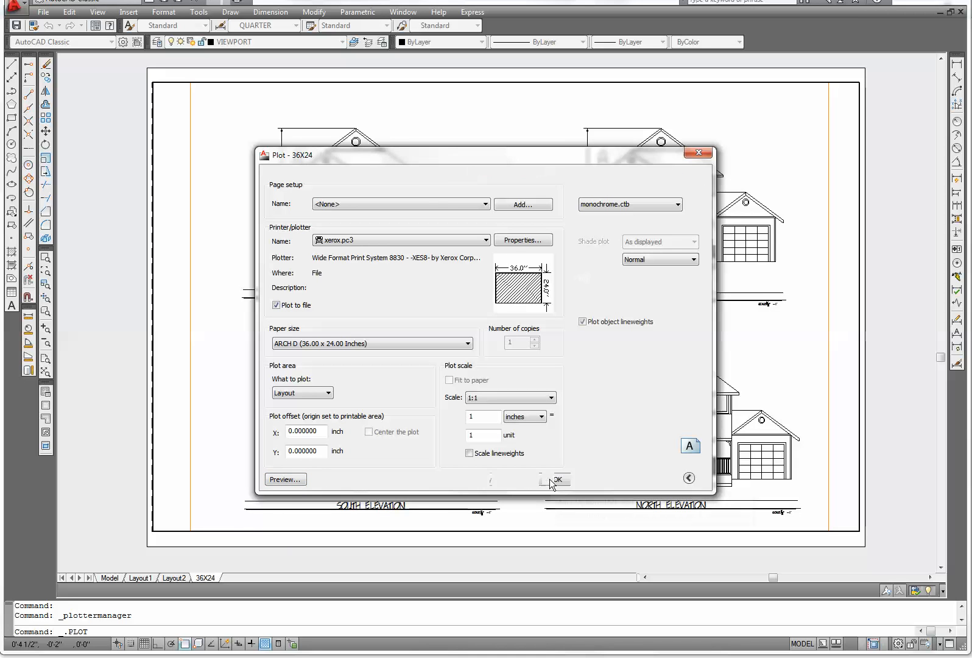
pyautogui.click(284, 479)
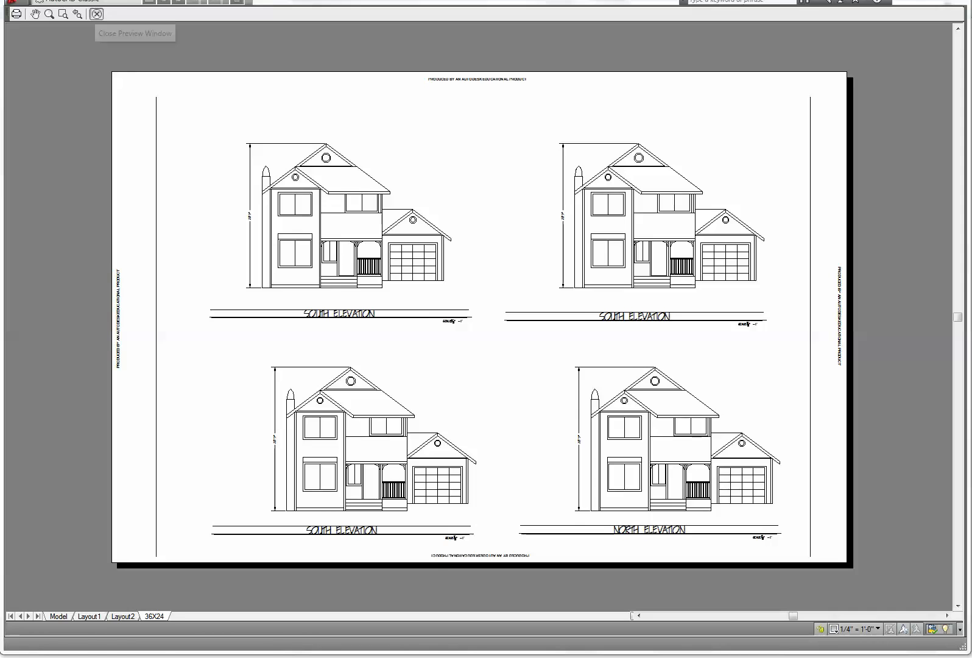
pyautogui.click(96, 13)
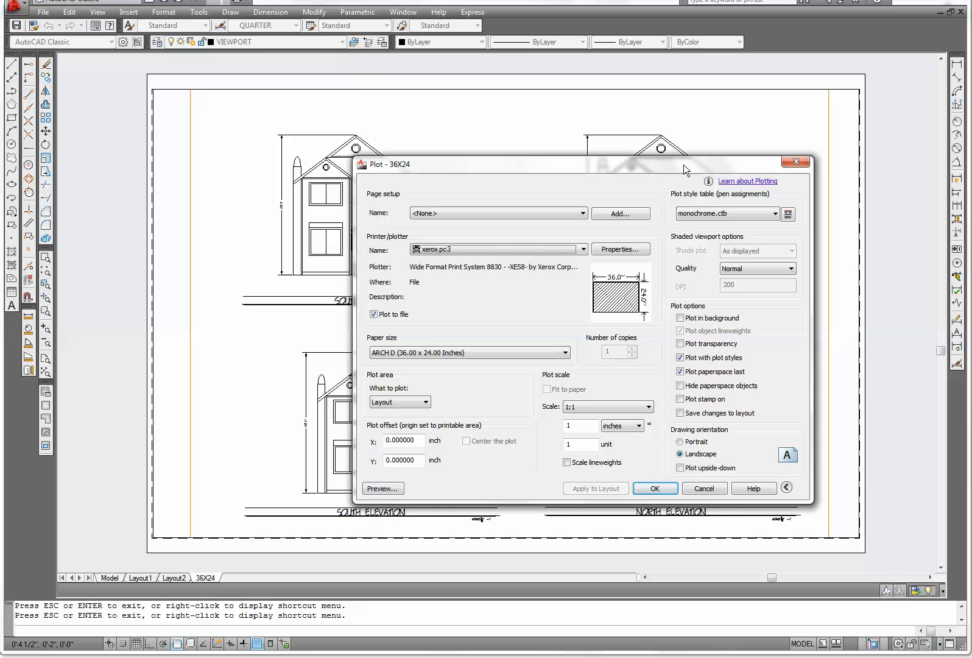
pyautogui.click(797, 162)
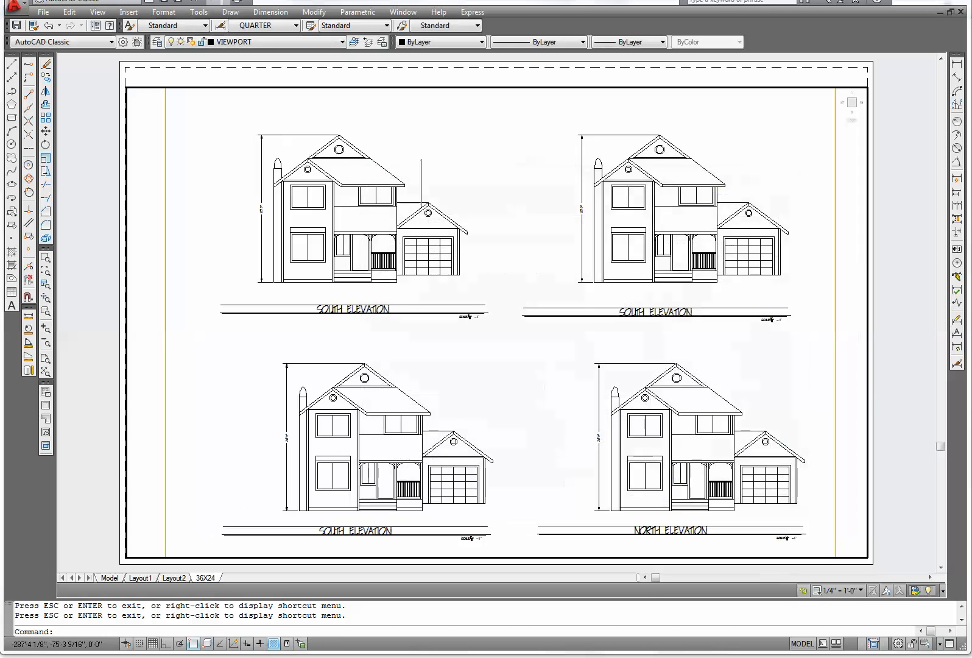
# Set the CONSTRUCTION layer to non-plotting in the layer properties and close the layer manager.
pyautogui.click(158, 43)
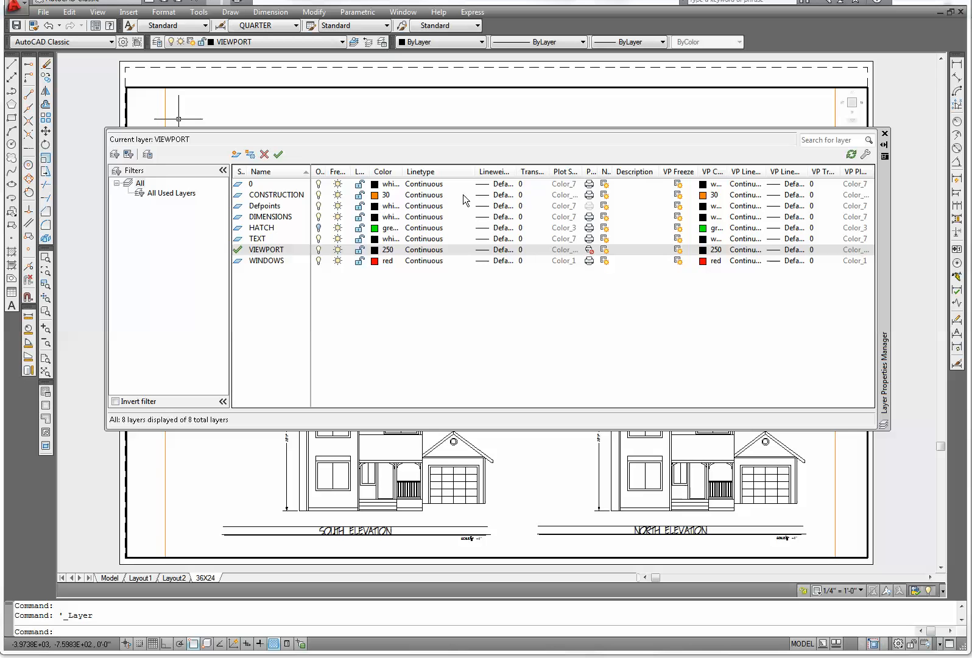
pyautogui.click(588, 195)
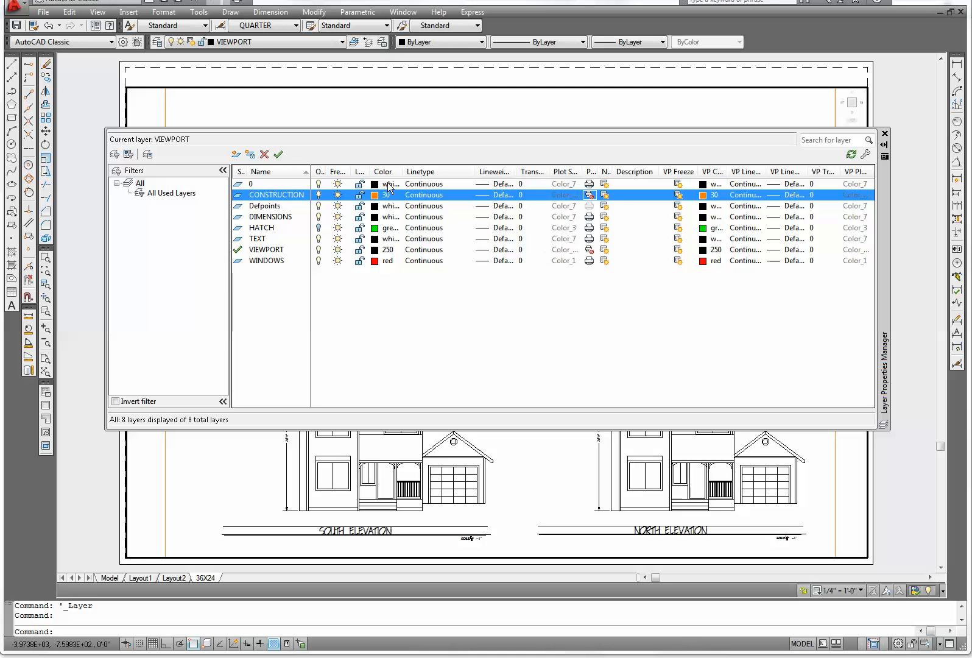
pyautogui.click(884, 133)
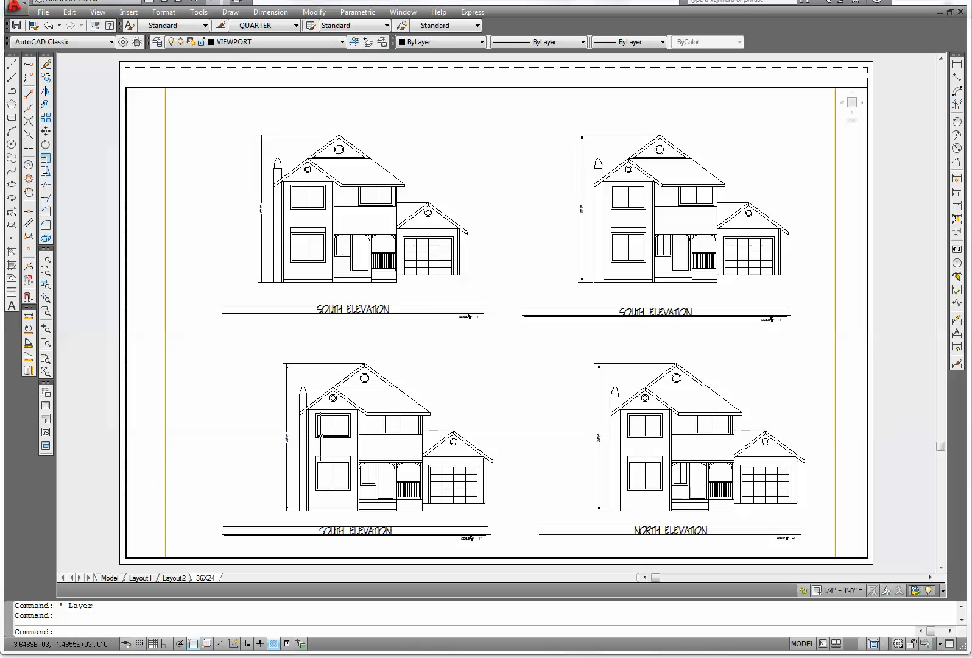
# Reopen the plot settings for the 36X24 layout and preview the plot to check the vertical construction lines.
pyautogui.rightClick(204, 577)
pyautogui.click(232, 518)
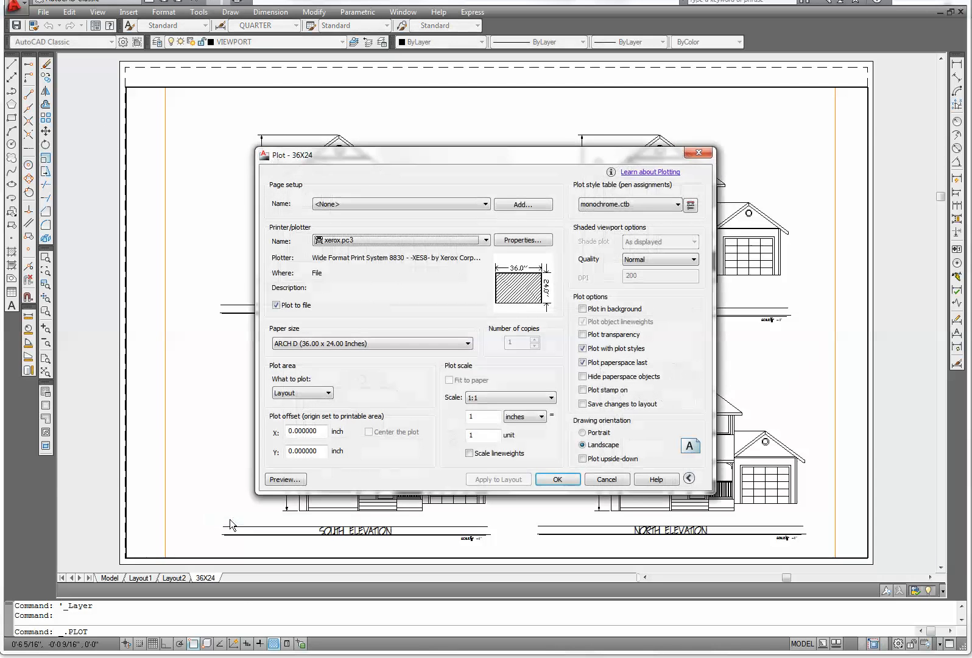
pyautogui.click(283, 540)
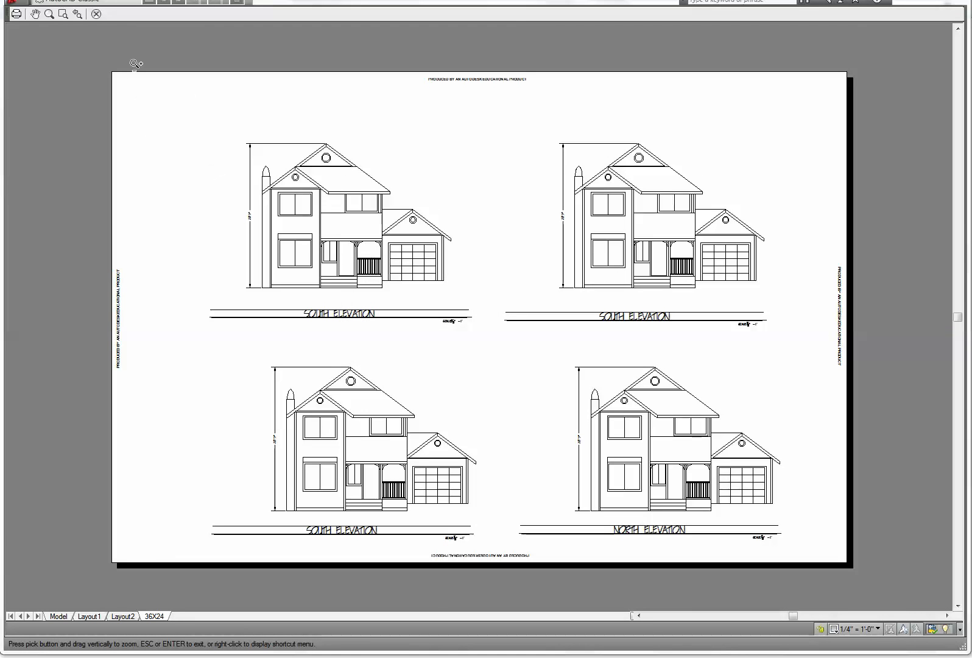
pyautogui.click(96, 13)
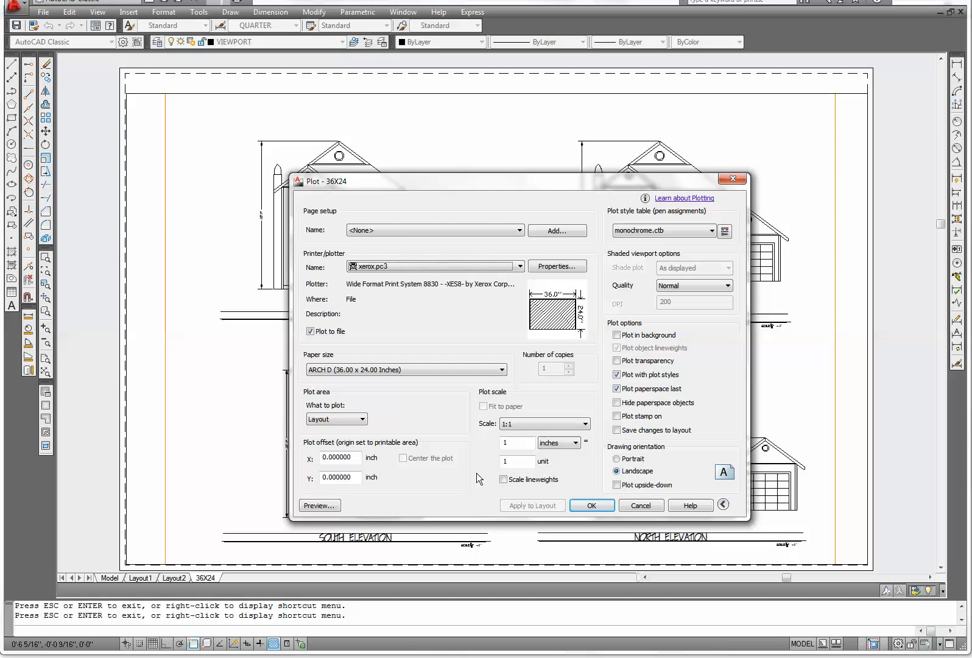
# Plot the 36X24 layout to a plot file named paradise3 saved on the Desktop.
pyautogui.click(593, 506)
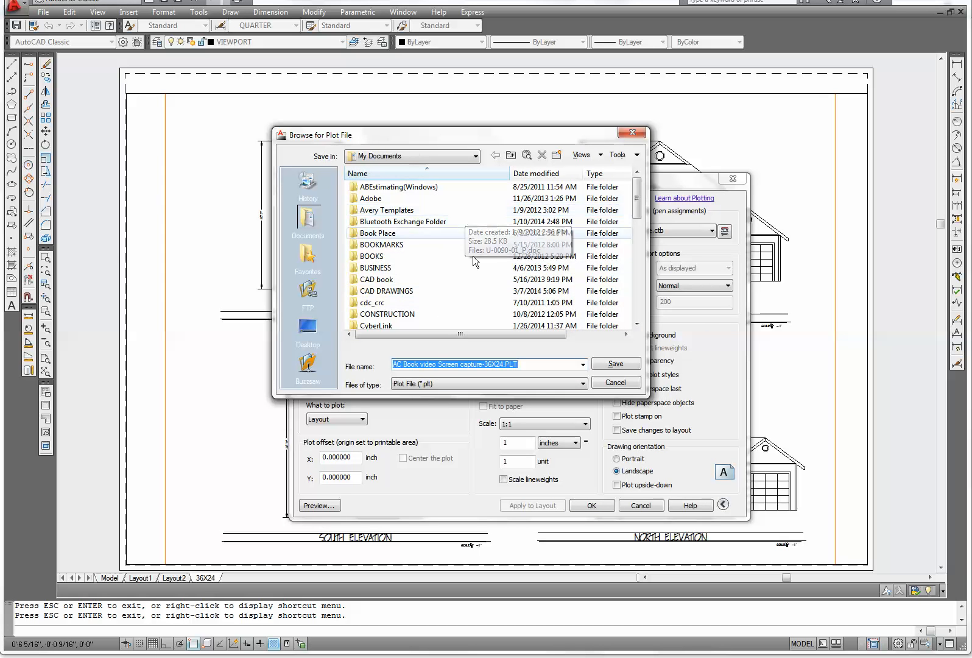
pyautogui.click(308, 329)
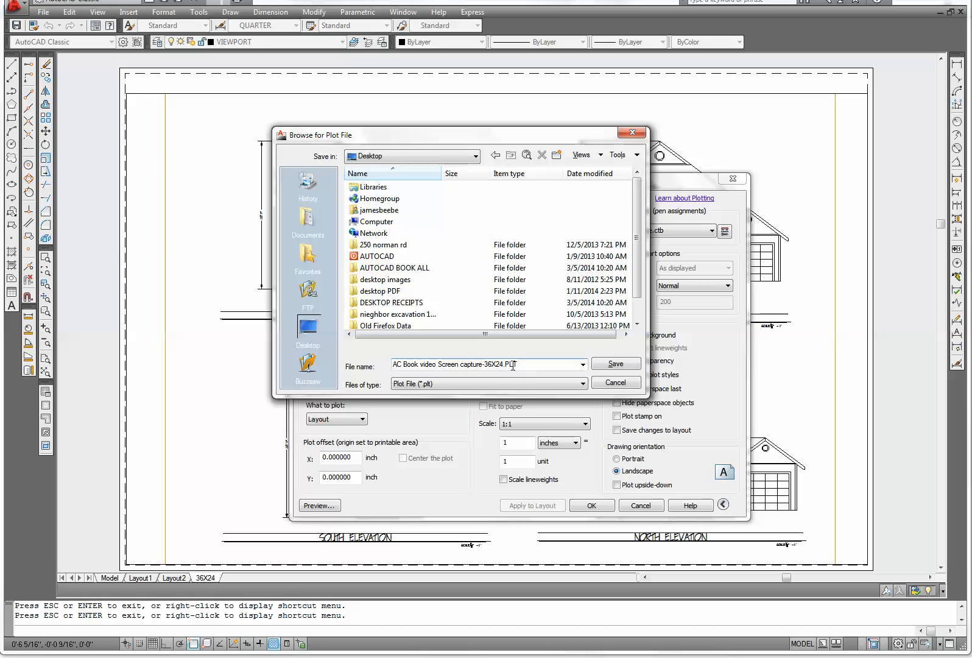
pyautogui.moveTo(525, 364); pyautogui.dragTo(385, 366)
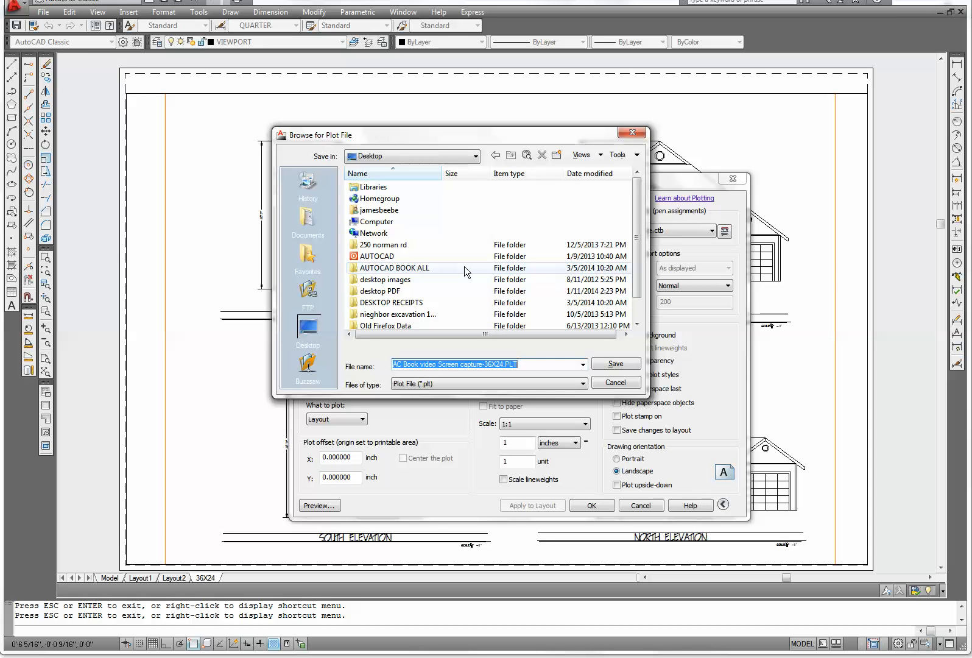
pyautogui.write('paradise3')
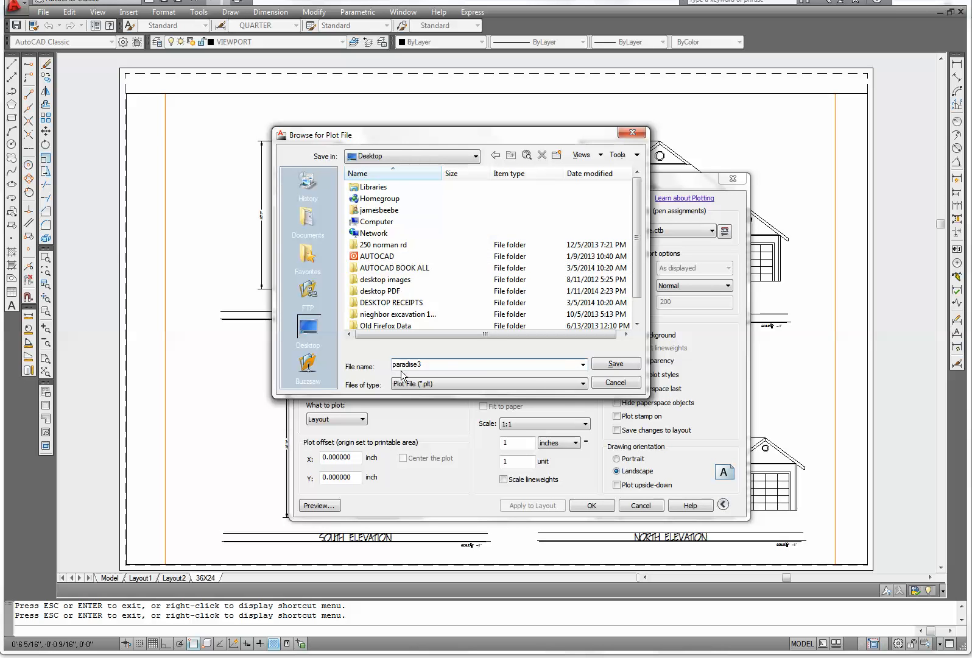
pyautogui.click(614, 364)
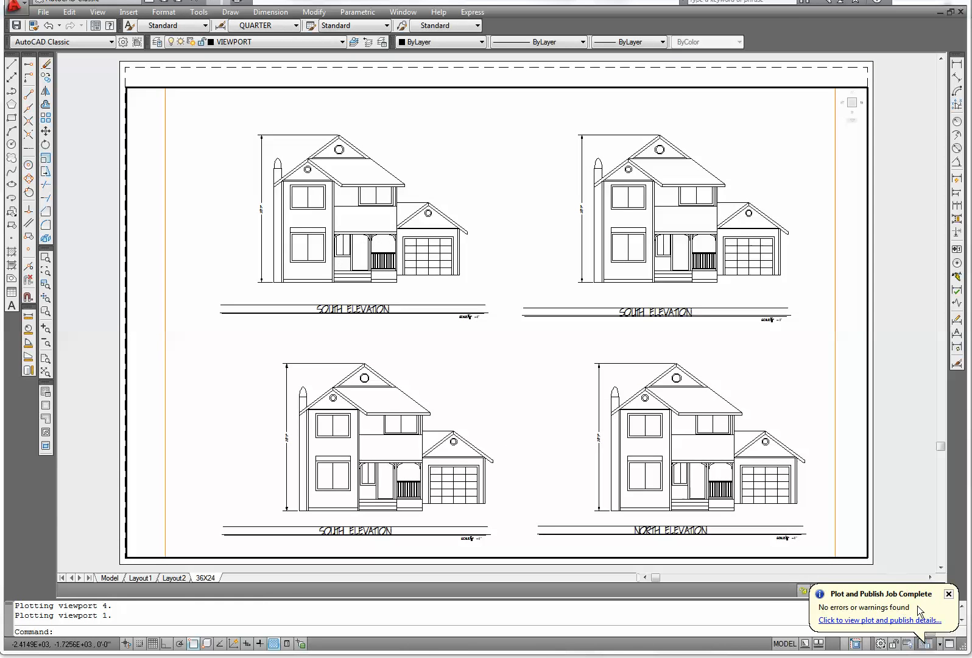
# Dismiss the plot notification, switch to the Windows desktop, try to open paradise3.plt and cancel the program choice.
pyautogui.click(948, 593)
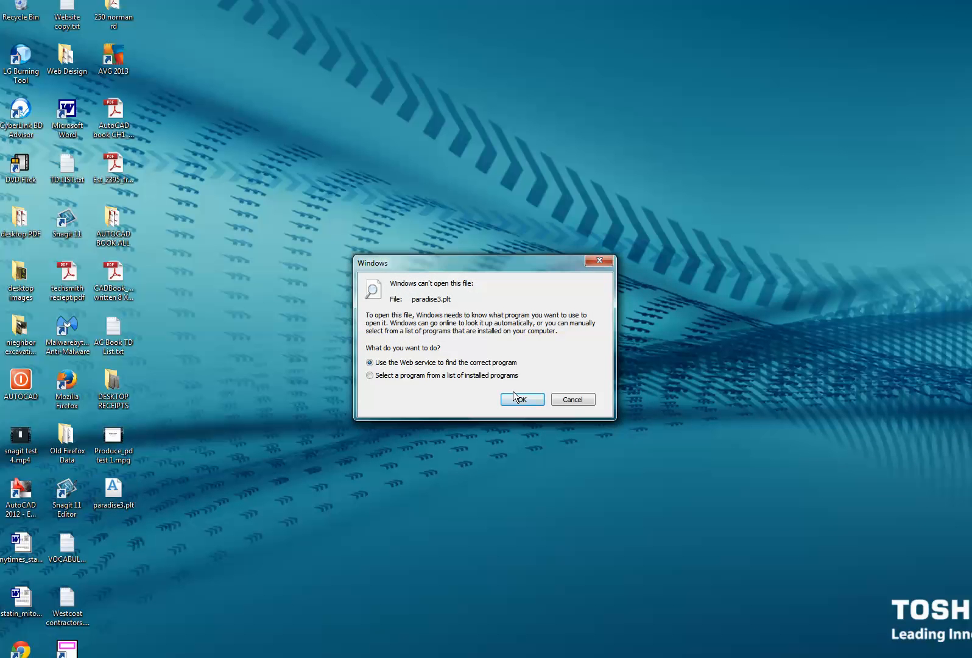
pyautogui.click(604, 257)
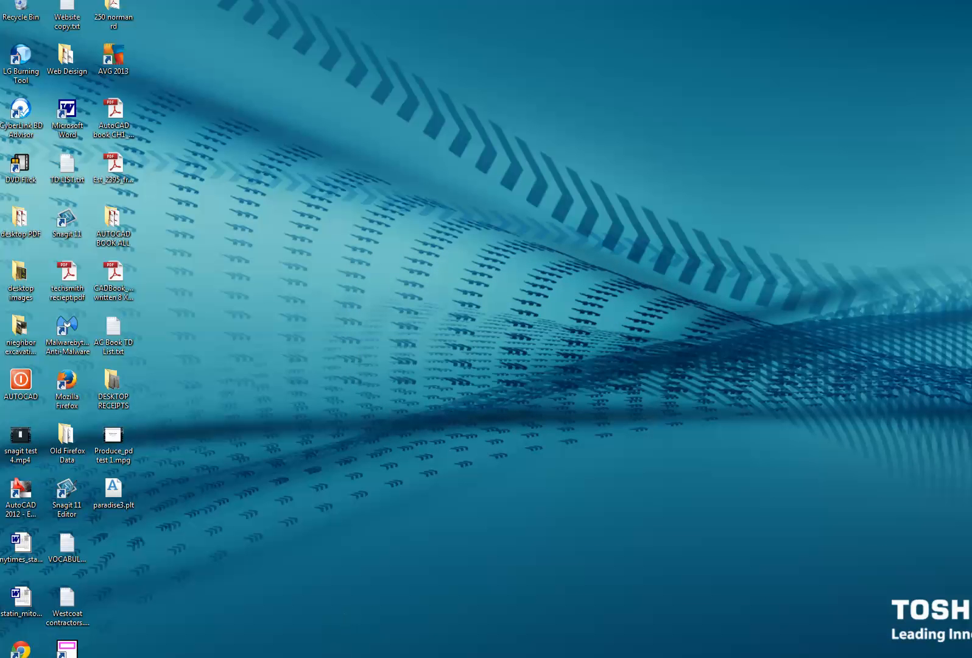